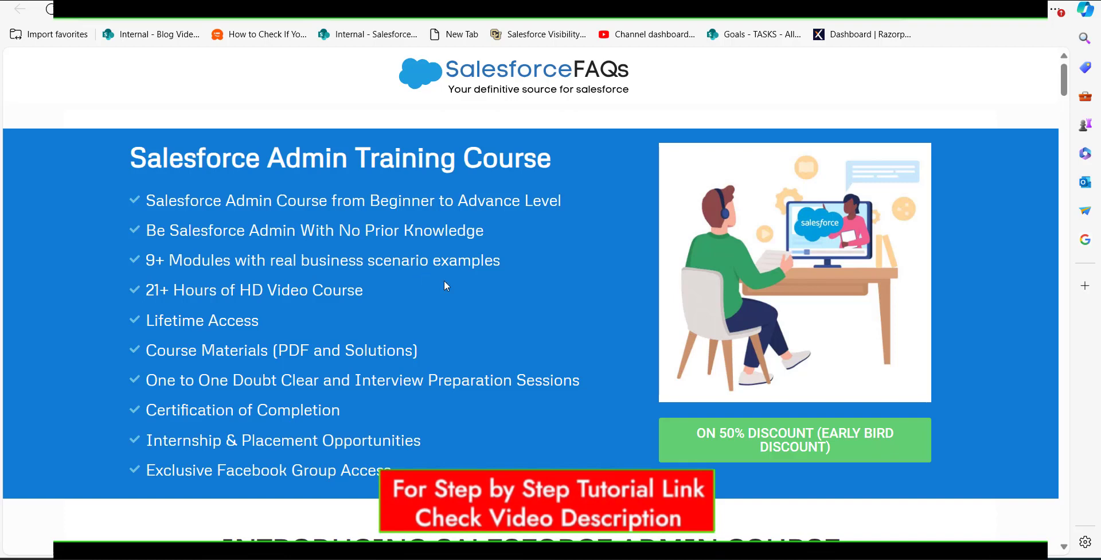
Scroll through Setup Home's assistants and recent items, then place the cursor in Quick Find.
{"action": "scroll", "coordinate": [445, 281], "scroll_direction": "down", "scroll_amount": 2}
{"action": "scroll", "coordinate": [445, 281], "scroll_direction": "up", "scroll_amount": 1}
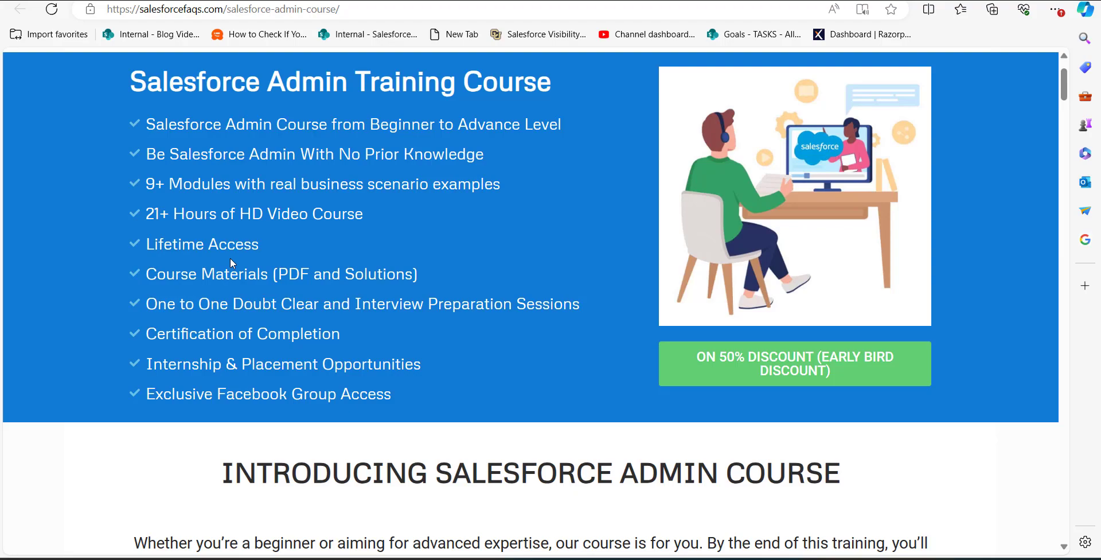
{"action": "scroll", "coordinate": [232, 262], "scroll_direction": "down", "scroll_amount": 15}
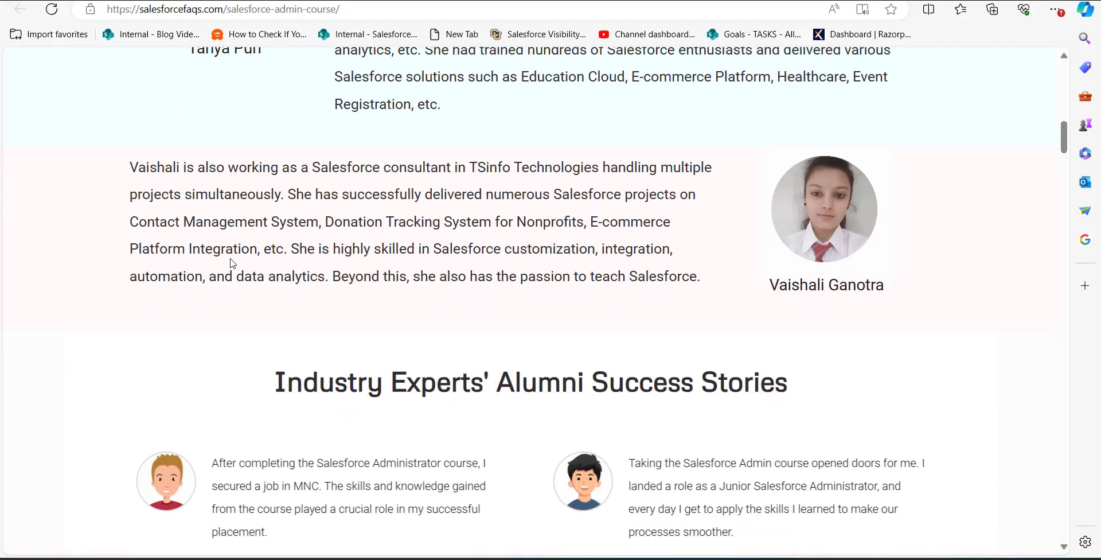
{"action": "scroll", "coordinate": [232, 263], "scroll_direction": "down", "scroll_amount": 3}
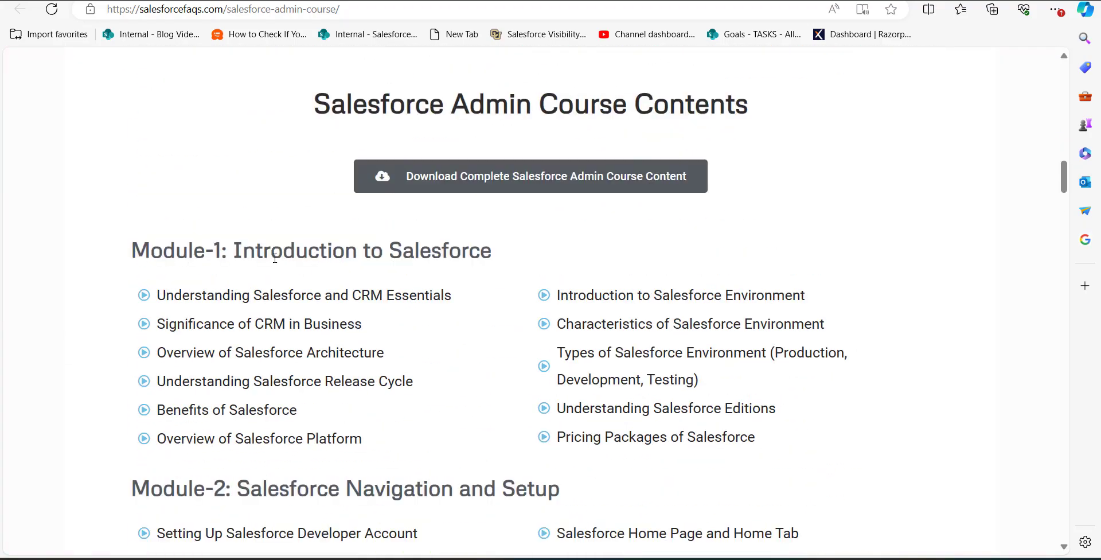
{"action": "scroll", "coordinate": [214, 314], "scroll_direction": "down", "scroll_amount": 3}
{"action": "scroll", "coordinate": [214, 314], "scroll_direction": "down", "scroll_amount": 15}
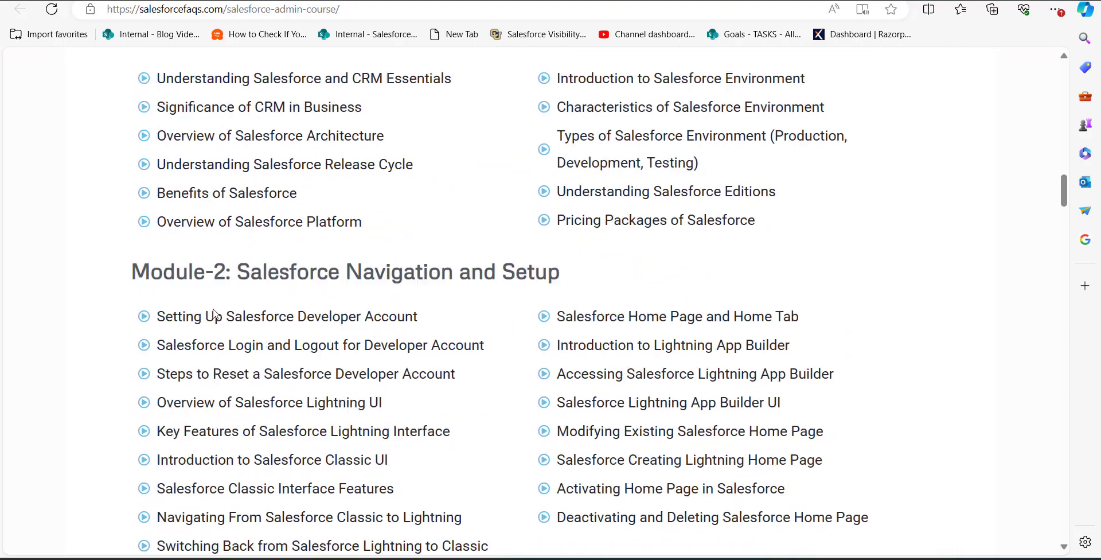
{"action": "scroll", "coordinate": [214, 314], "scroll_direction": "down", "scroll_amount": 20}
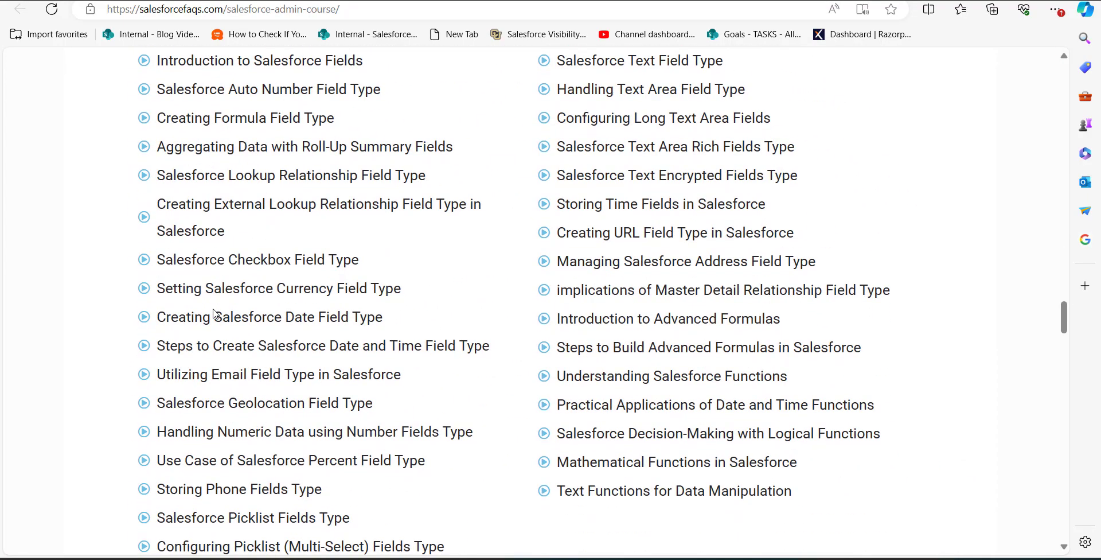
{"action": "scroll", "coordinate": [214, 314], "scroll_direction": "down", "scroll_amount": 8}
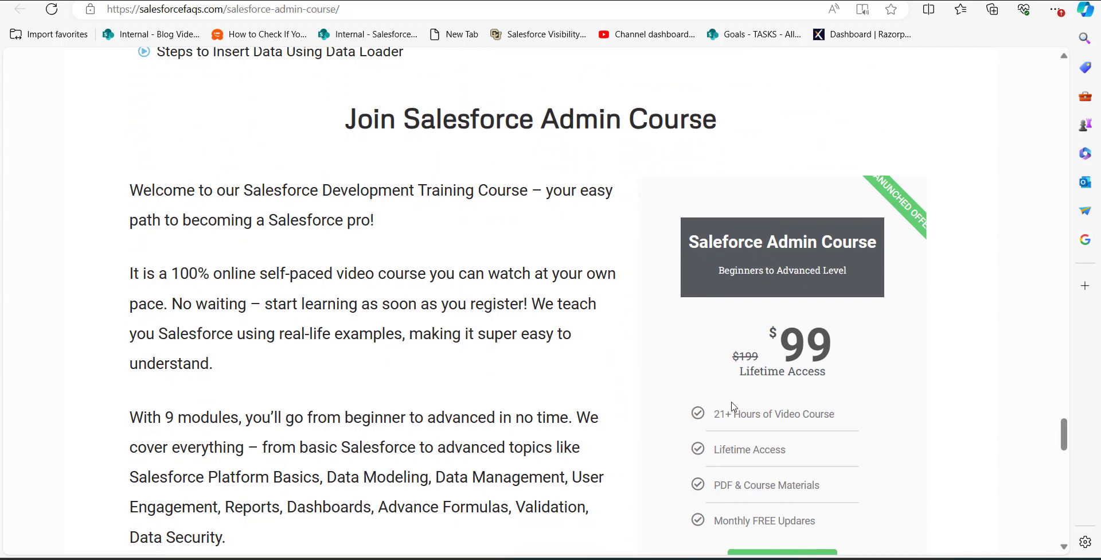
{"action": "scroll", "coordinate": [732, 406], "scroll_direction": "up", "scroll_amount": 1}
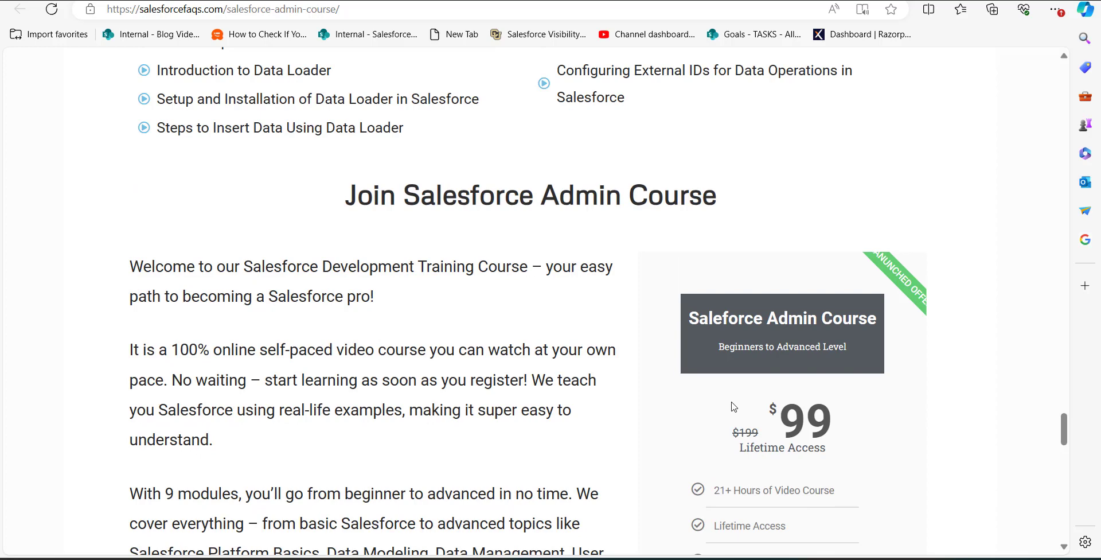
{"action": "scroll", "coordinate": [734, 407], "scroll_direction": "down", "scroll_amount": 1}
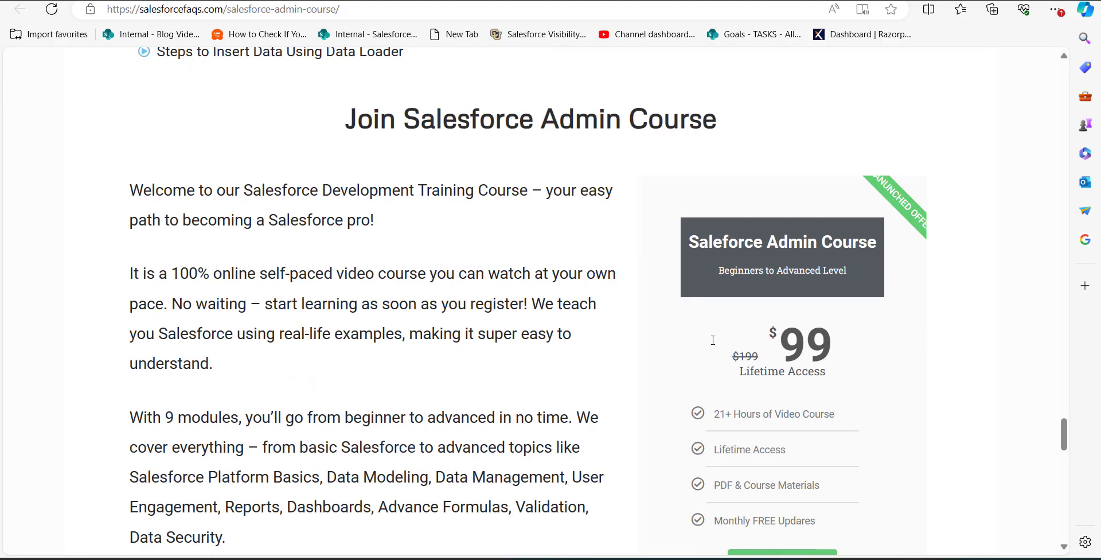
{"action": "scroll", "coordinate": [713, 341], "scroll_direction": "up", "scroll_amount": 2}
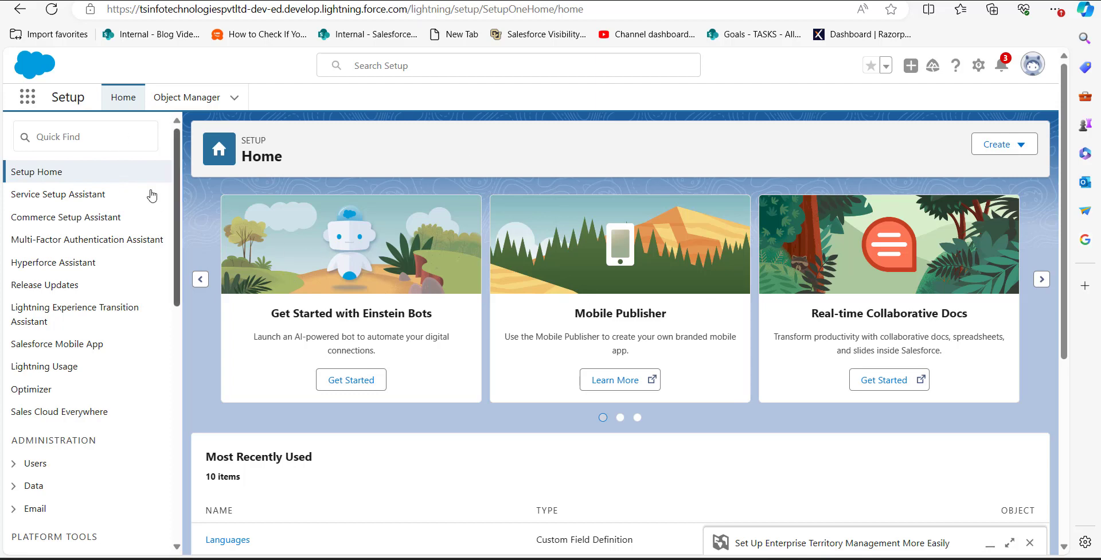
{"action": "left_click", "coordinate": [116, 137]}
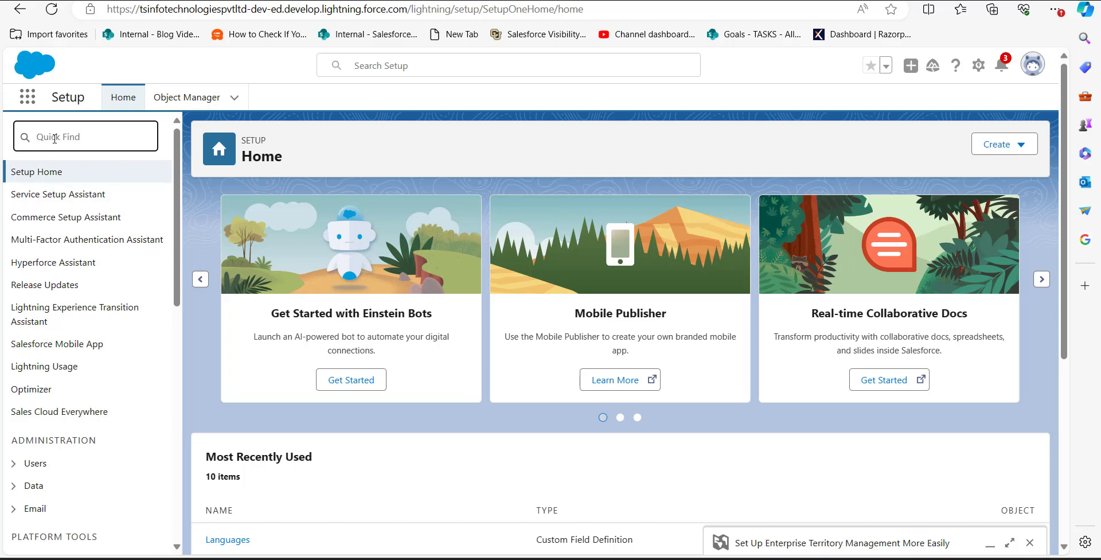
Find 'sharing sett', edit Organization-Wide Defaults, leave Opportunity internal access at Private, and save.
{"action": "type", "text": "sharing sett"}
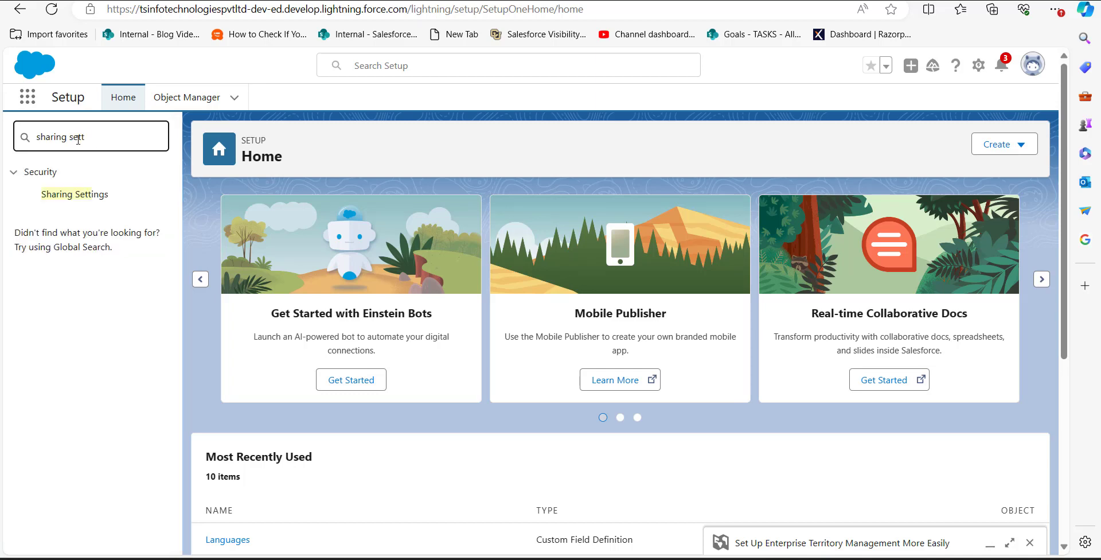
{"action": "left_click", "coordinate": [95, 195]}
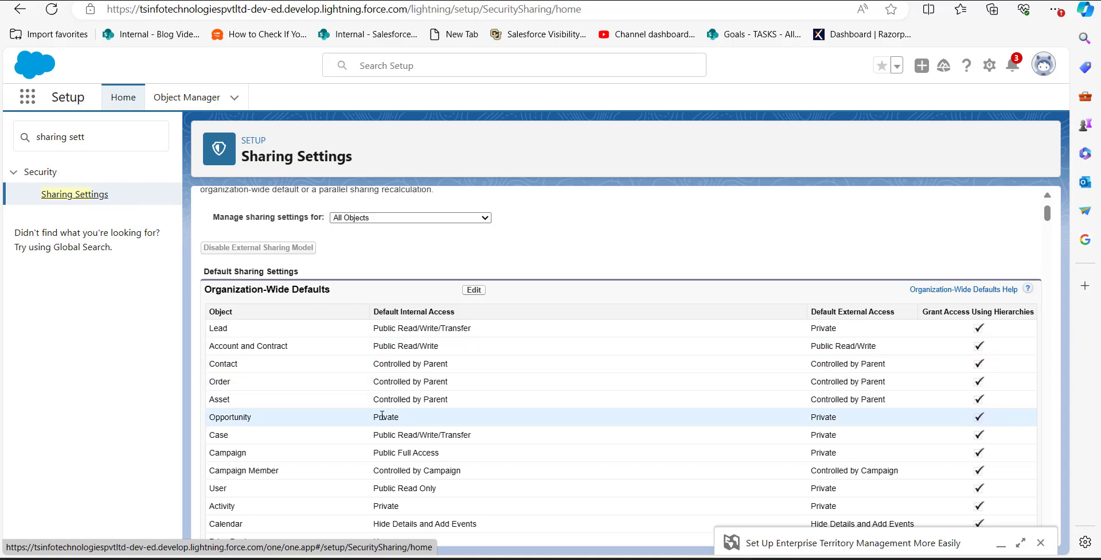
{"action": "left_click", "coordinate": [474, 291]}
{"action": "left_click", "coordinate": [436, 400]}
{"action": "left_click", "coordinate": [439, 400]}
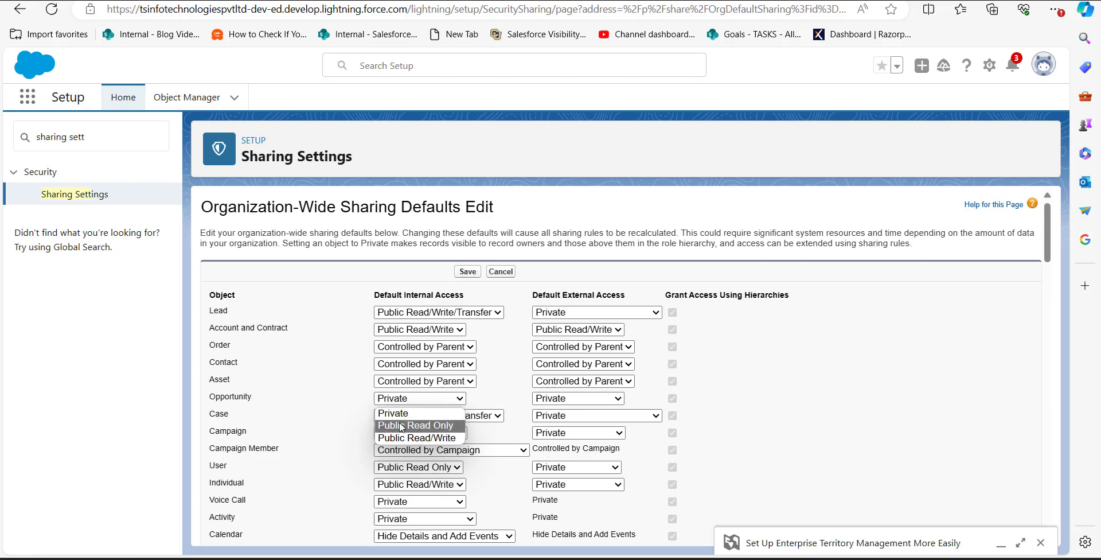
{"action": "left_click", "coordinate": [461, 397]}
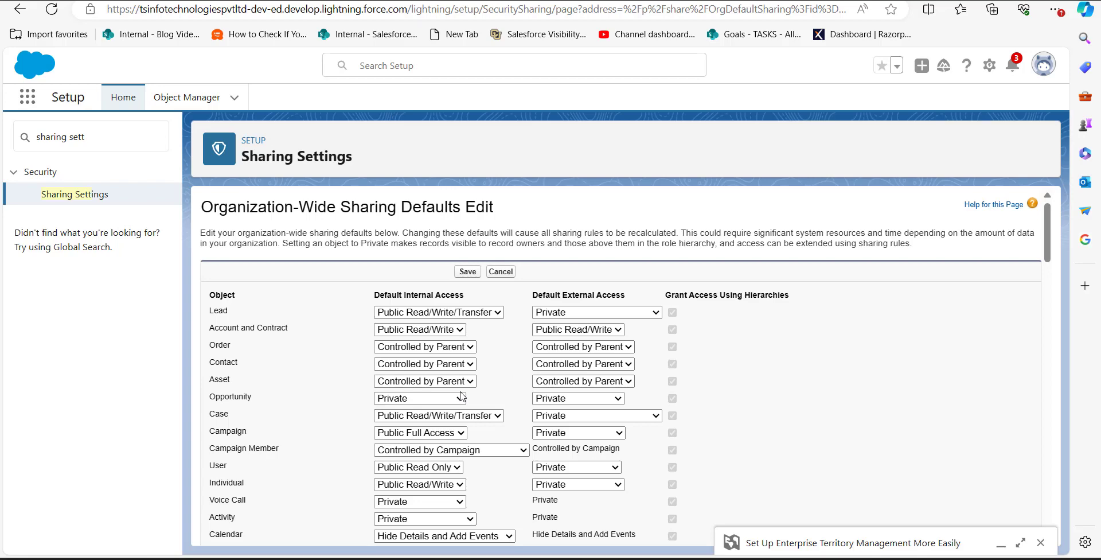
{"action": "left_click", "coordinate": [469, 272]}
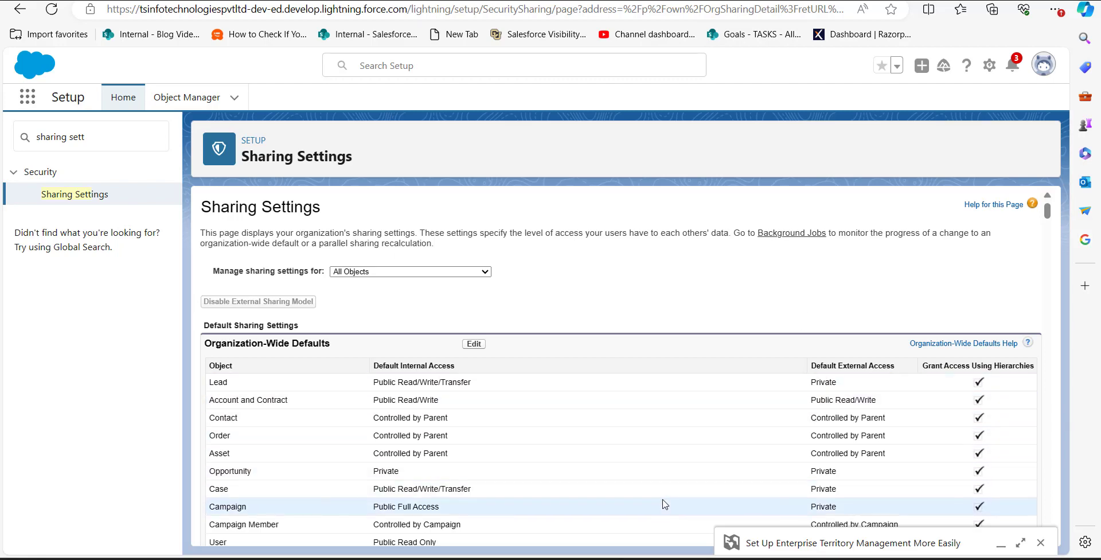
{"action": "mouse_move", "coordinate": [579, 556]}
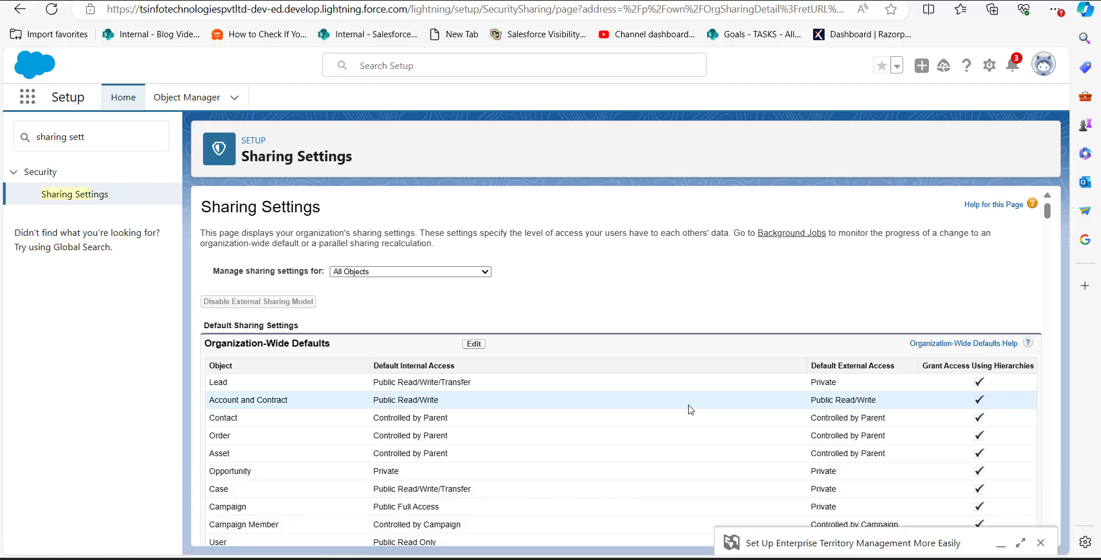
{"action": "key", "text": "alt+Tab"}
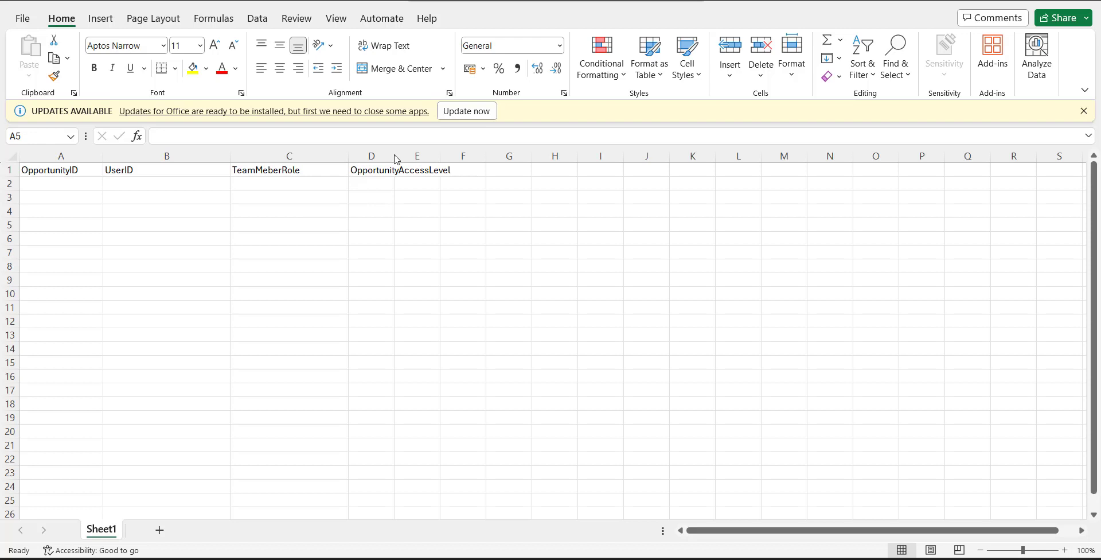
Drag column D's header border wider so OpportunityAccessLevel fits.
{"action": "left_click", "coordinate": [388, 179]}
{"action": "left_click_drag", "start_coordinate": [394, 156], "coordinate": [465, 154]}
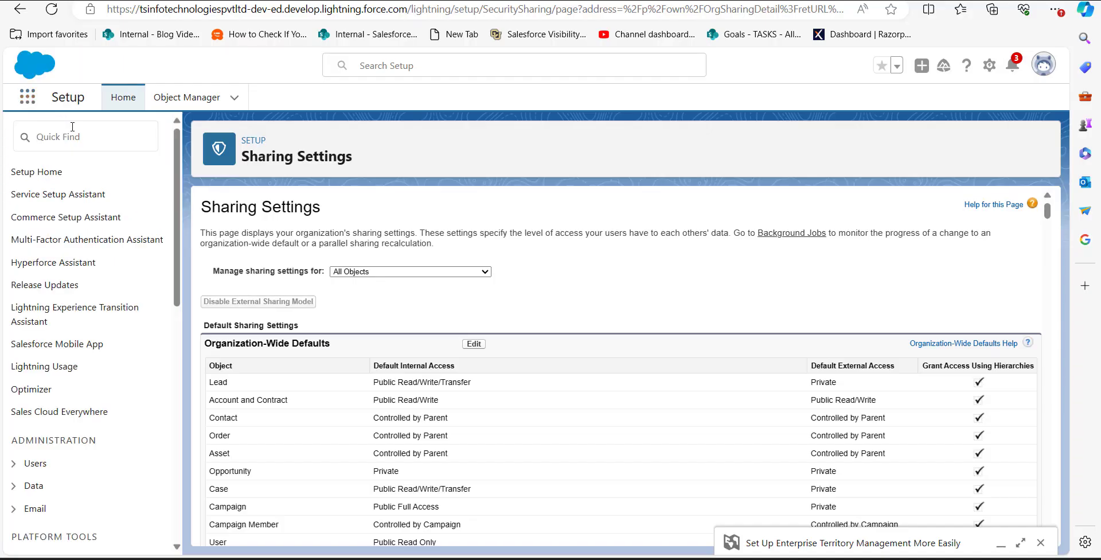
Open the Alfred Chemical ltd. opportunity through the App Launcher's Opportunities list.
{"action": "left_click", "coordinate": [27, 97]}
{"action": "type", "text": "oppo"}
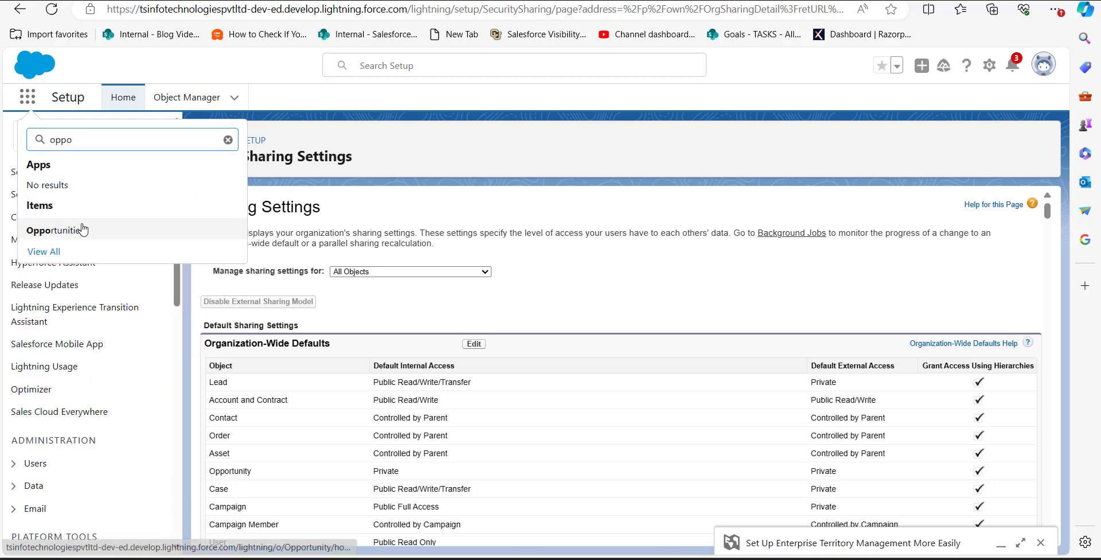
{"action": "left_click", "coordinate": [83, 229]}
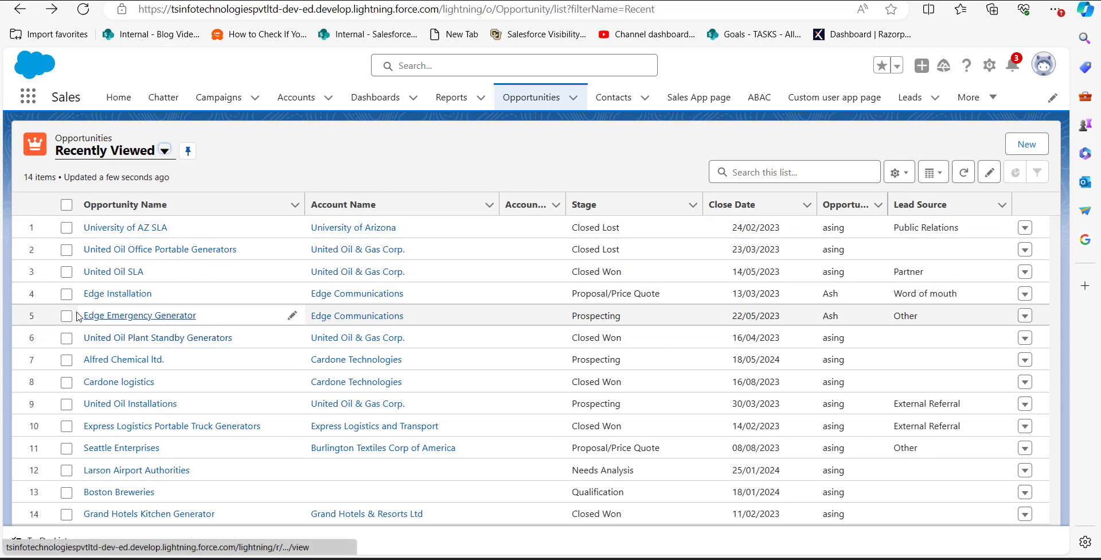
{"action": "left_click", "coordinate": [105, 360]}
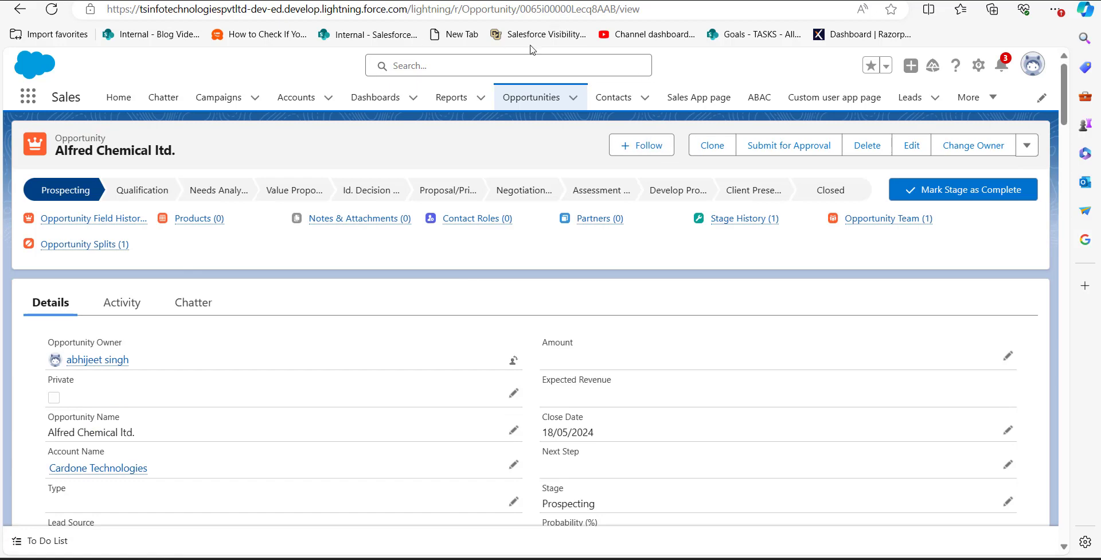
Copy the opportunity's record ID from the page address.
{"action": "left_click_drag", "start_coordinate": [521, 9], "coordinate": [619, 9]}
{"action": "left_click_drag", "start_coordinate": [619, 8], "coordinate": [617, 8]}
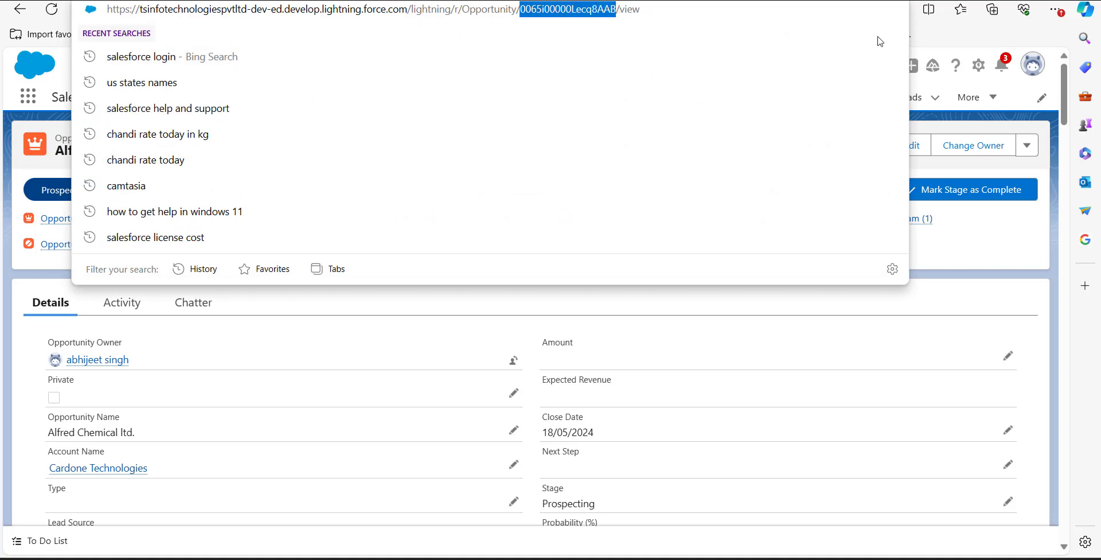
{"action": "key", "text": "ctrl+c"}
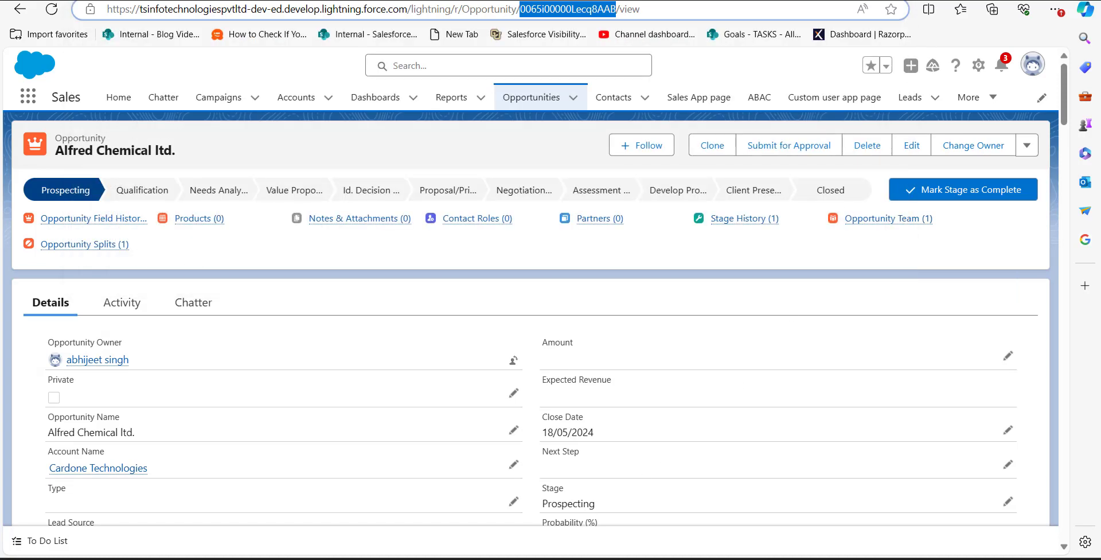
{"action": "mouse_move", "coordinate": [1081, 530]}
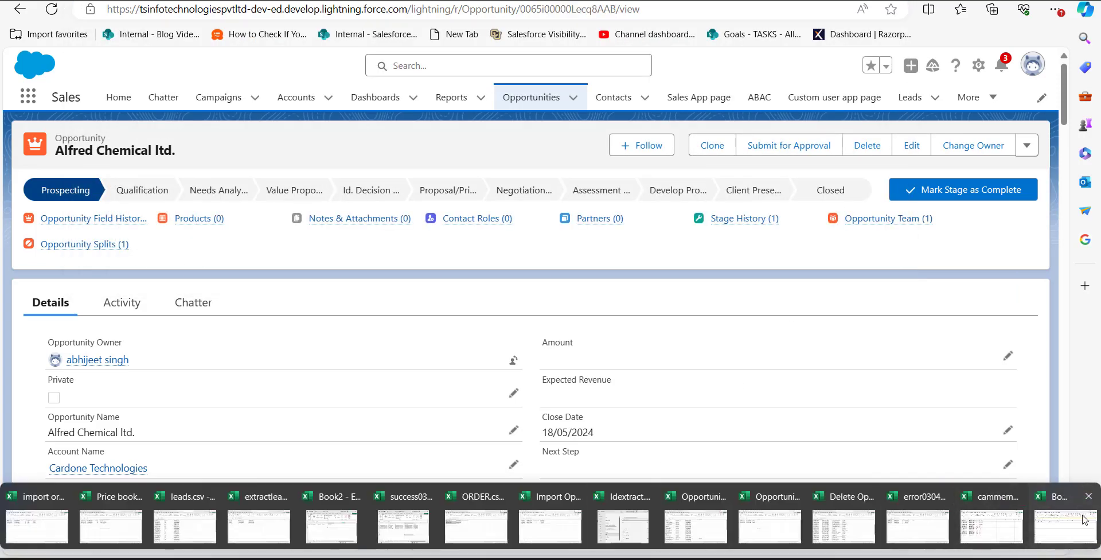
{"action": "left_click", "coordinate": [1084, 519]}
Widen column A, paste the record ID into A2 and fill it down to A5.
{"action": "left_click", "coordinate": [73, 184]}
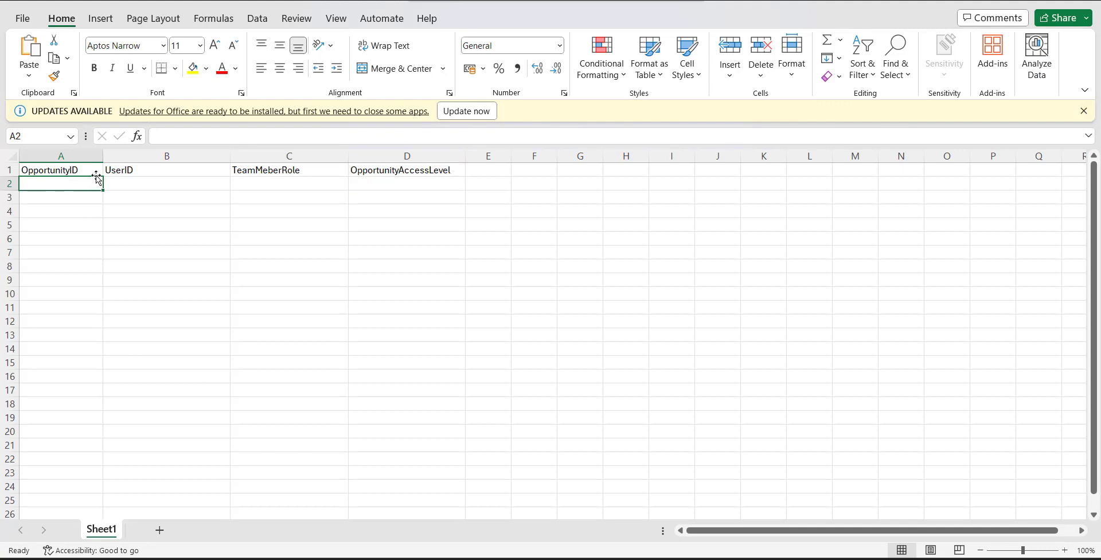
{"action": "left_click_drag", "start_coordinate": [104, 156], "coordinate": [136, 231]}
{"action": "key", "text": "ctrl+v"}
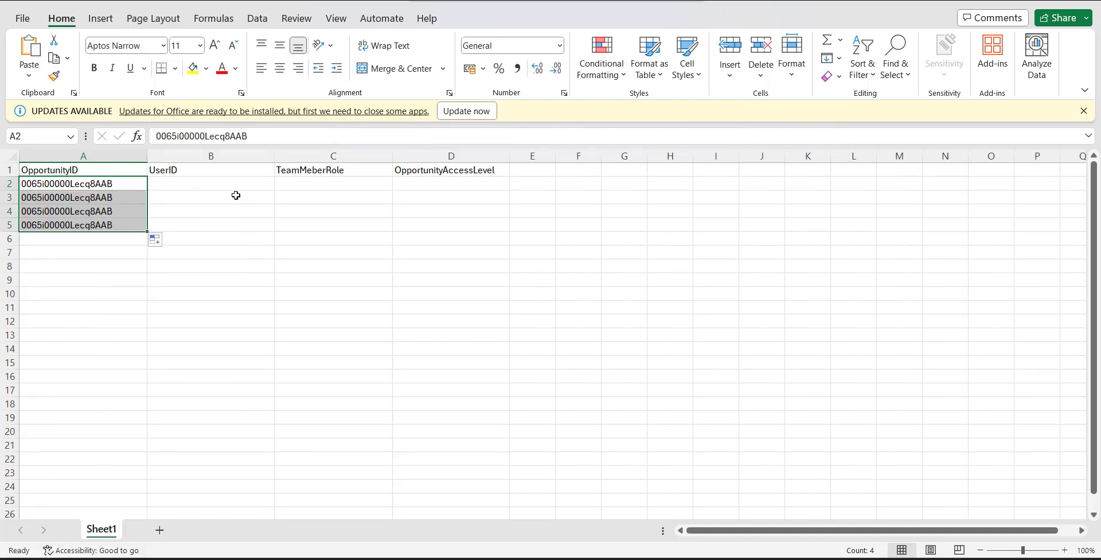
{"action": "left_click", "coordinate": [231, 189]}
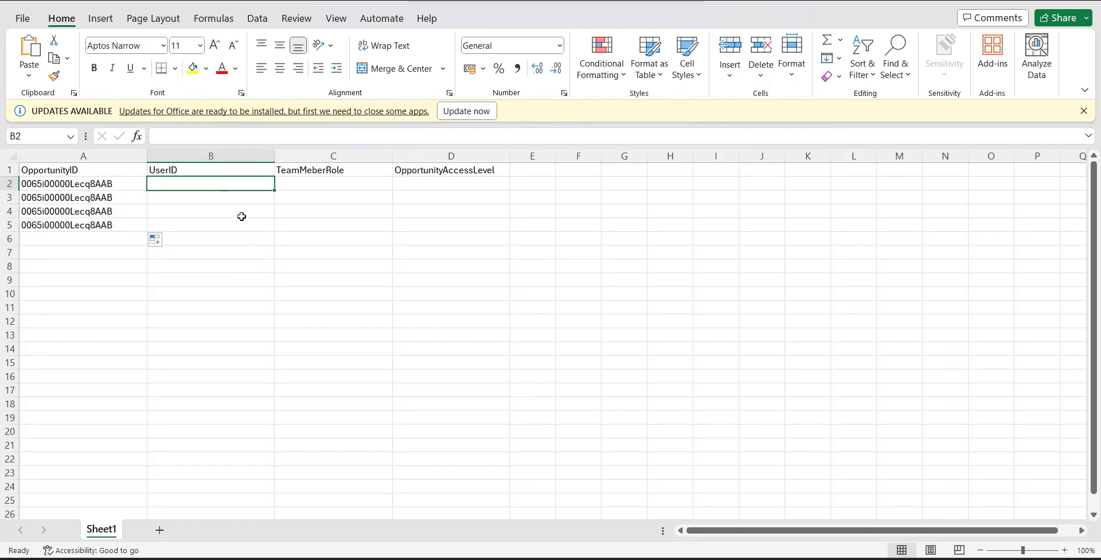
{"action": "key", "text": "alt+Tab"}
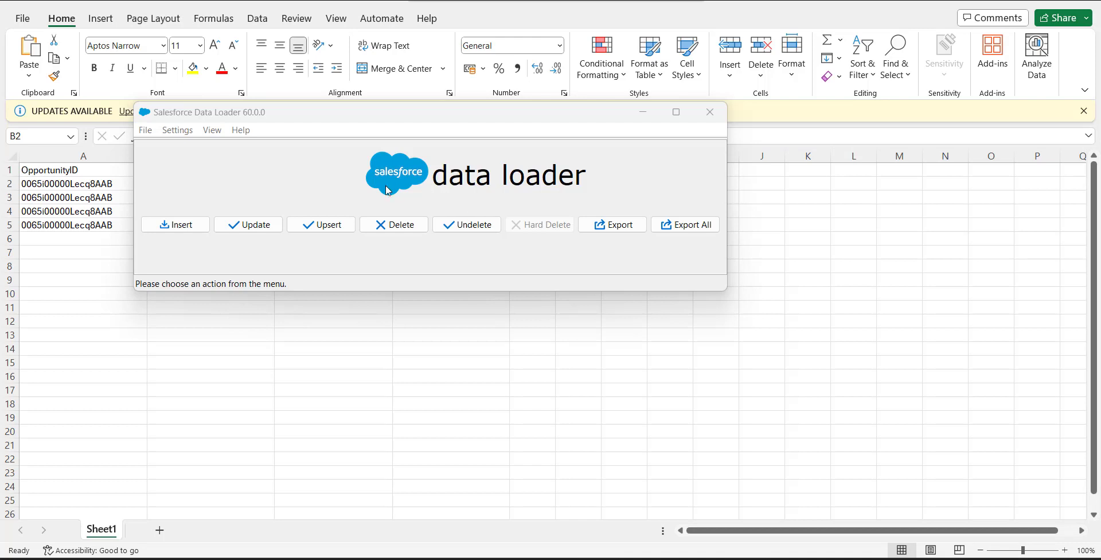
Log in to Data Loader's export, choose the User object and name the file Userids.csv.
{"action": "left_click", "coordinate": [607, 229]}
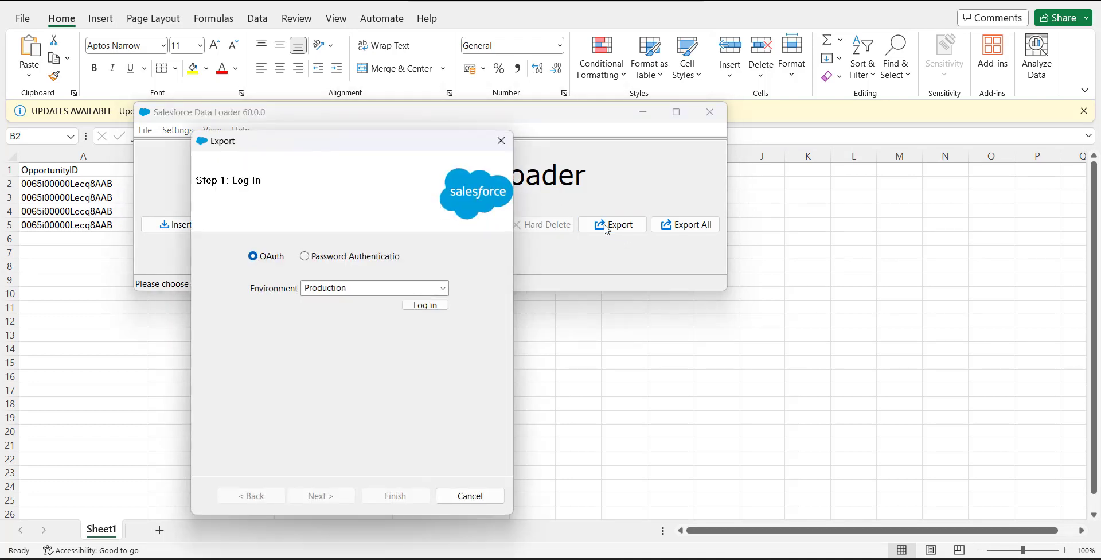
{"action": "left_click", "coordinate": [417, 312]}
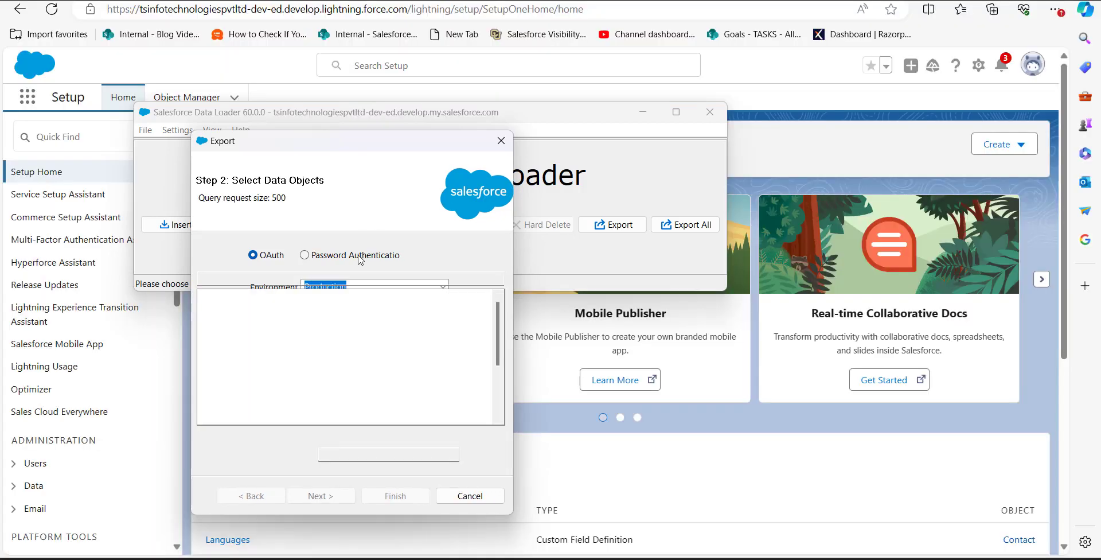
{"action": "left_click_drag", "start_coordinate": [385, 149], "coordinate": [602, 91]}
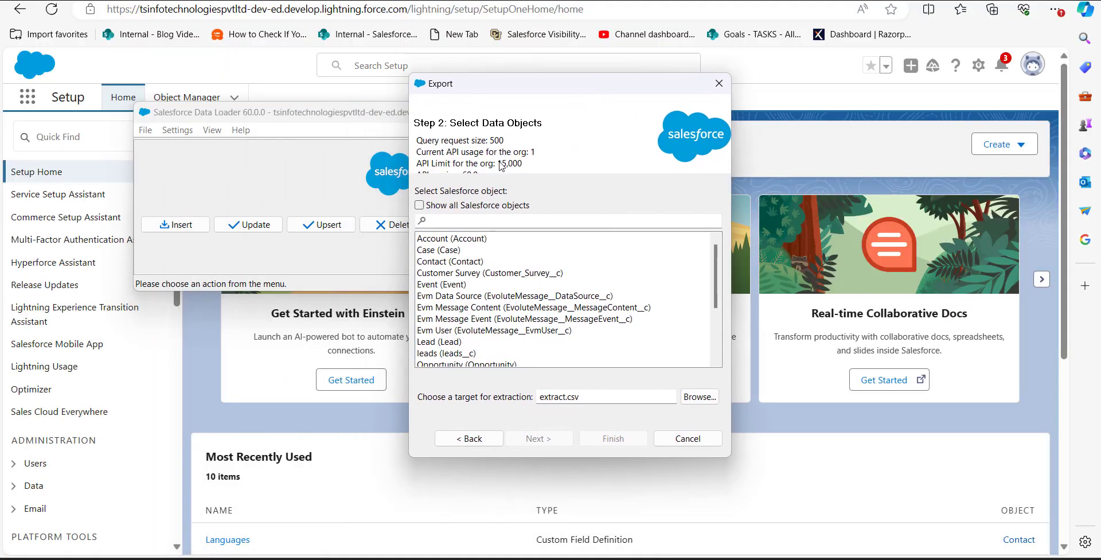
{"action": "left_click", "coordinate": [482, 218]}
{"action": "type", "text": "user"}
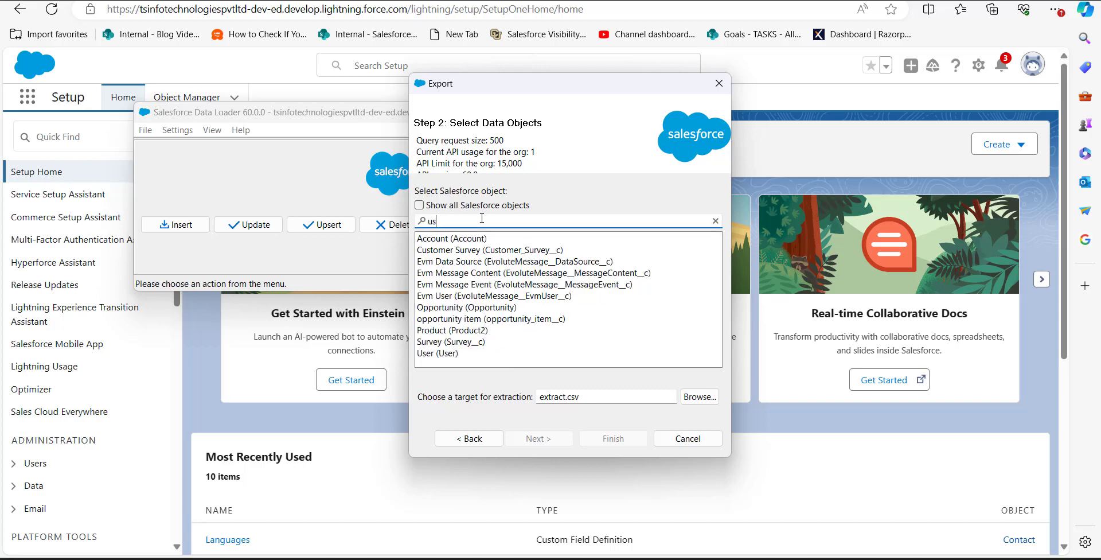
{"action": "left_click", "coordinate": [438, 250]}
{"action": "left_click_drag", "start_coordinate": [566, 397], "coordinate": [539, 396]}
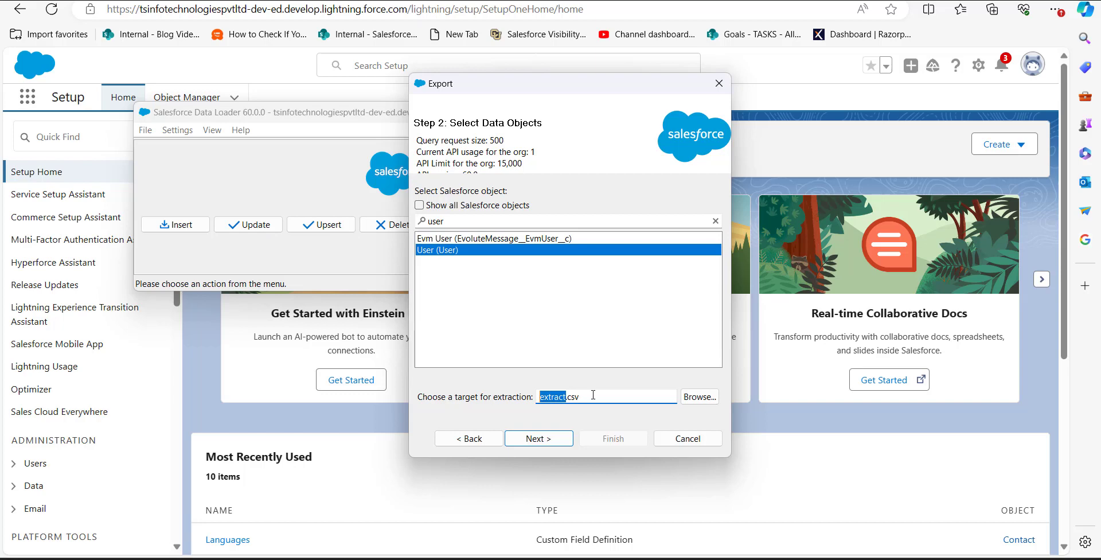
{"action": "type", "text": "Userids"}
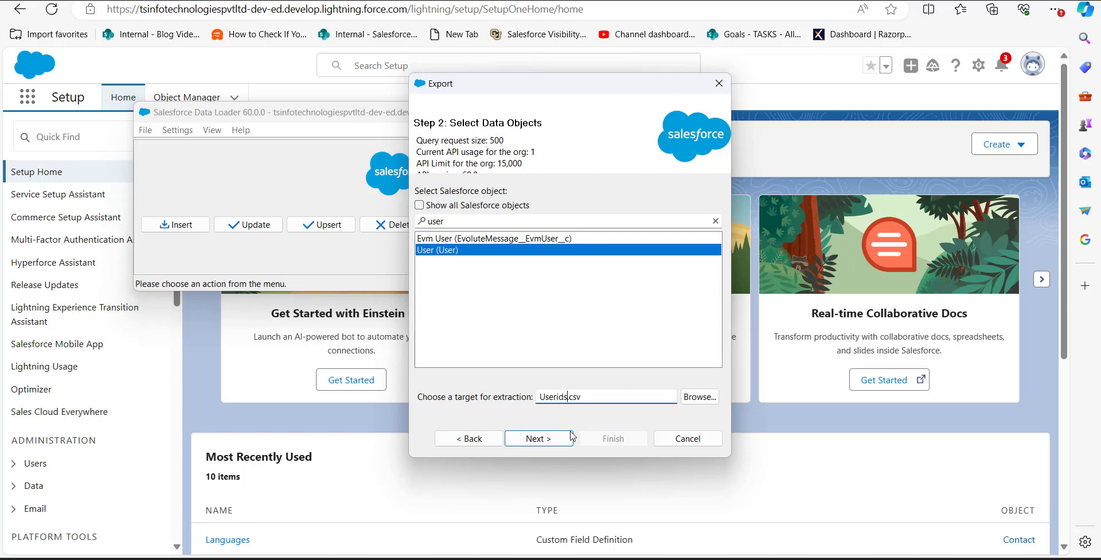
{"action": "left_click", "coordinate": [538, 438]}
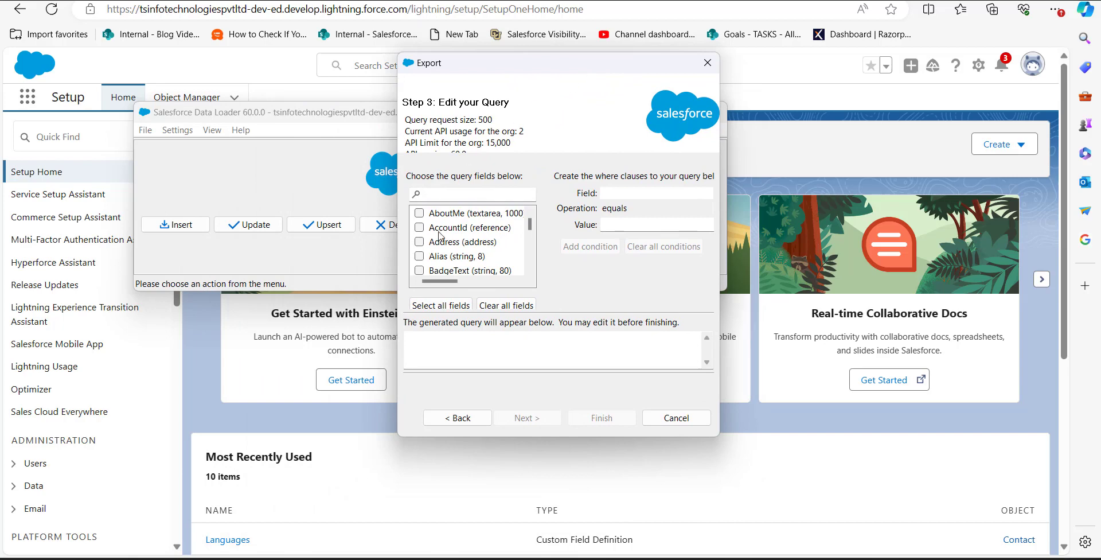
Select the Id and Name fields for the User export query.
{"action": "left_click", "coordinate": [479, 195]}
{"action": "type", "text": "id"}
{"action": "scroll", "coordinate": [421, 241], "scroll_direction": "down", "scroll_amount": 3}
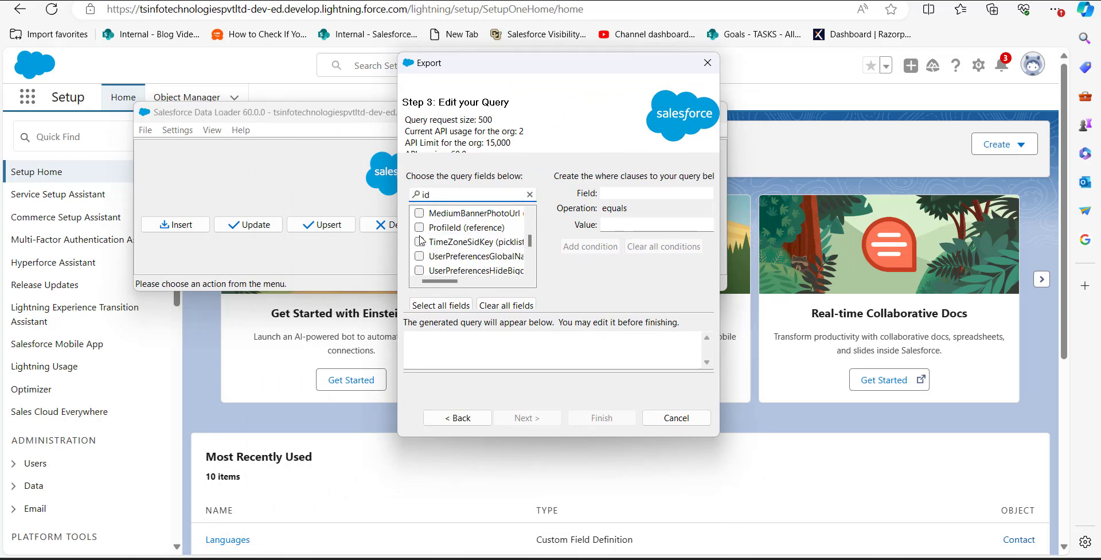
{"action": "scroll", "coordinate": [421, 241], "scroll_direction": "down", "scroll_amount": 3}
{"action": "scroll", "coordinate": [435, 248], "scroll_direction": "up", "scroll_amount": 10}
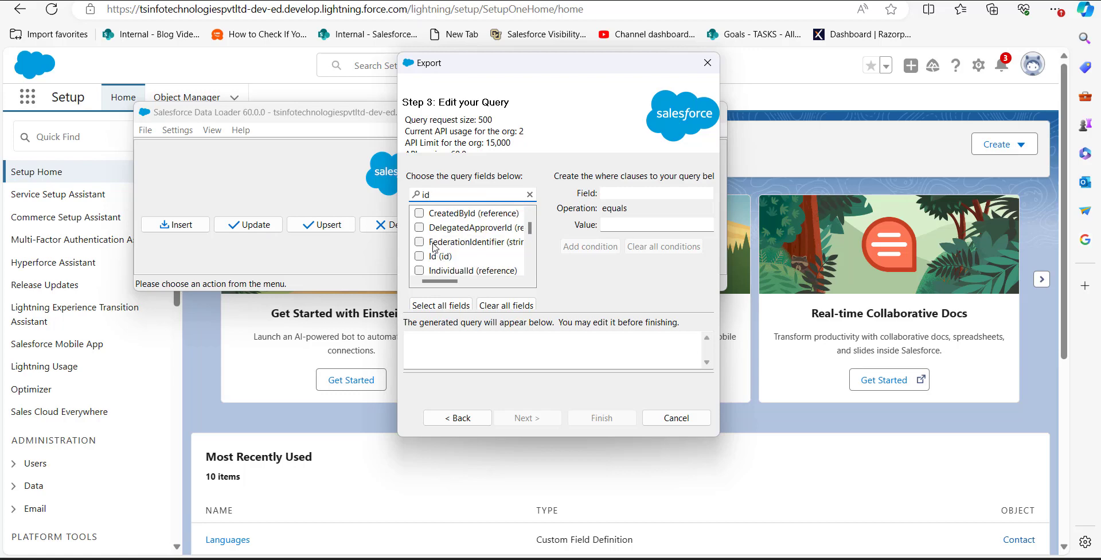
{"action": "left_click", "coordinate": [419, 256]}
{"action": "double_click", "coordinate": [426, 194]}
{"action": "type", "text": "name"}
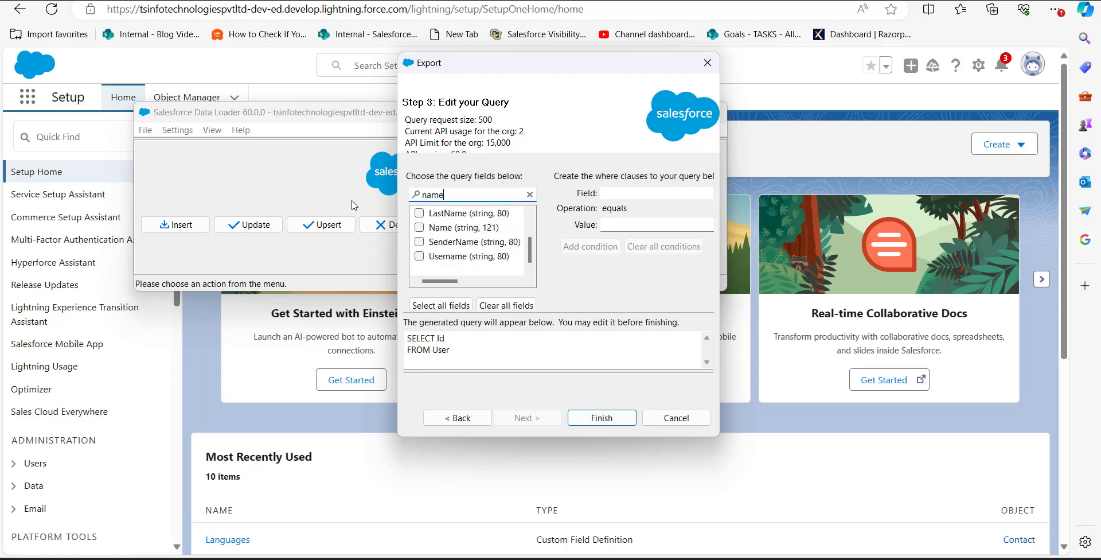
{"action": "left_click", "coordinate": [419, 227]}
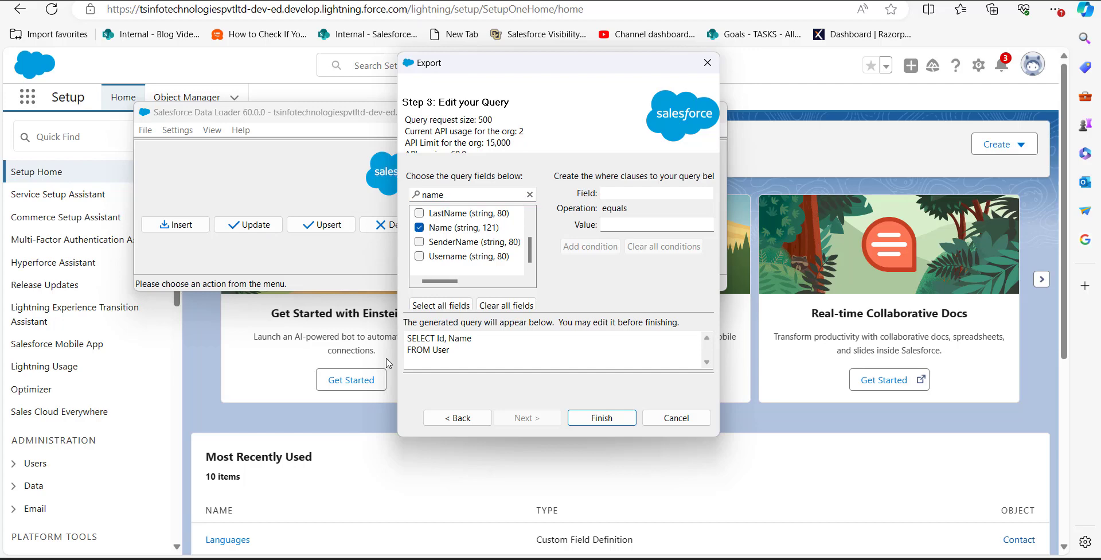
Run the export of 26 users and open the extract in Excel with column A widened.
{"action": "left_click", "coordinate": [601, 417]}
{"action": "left_click", "coordinate": [588, 323]}
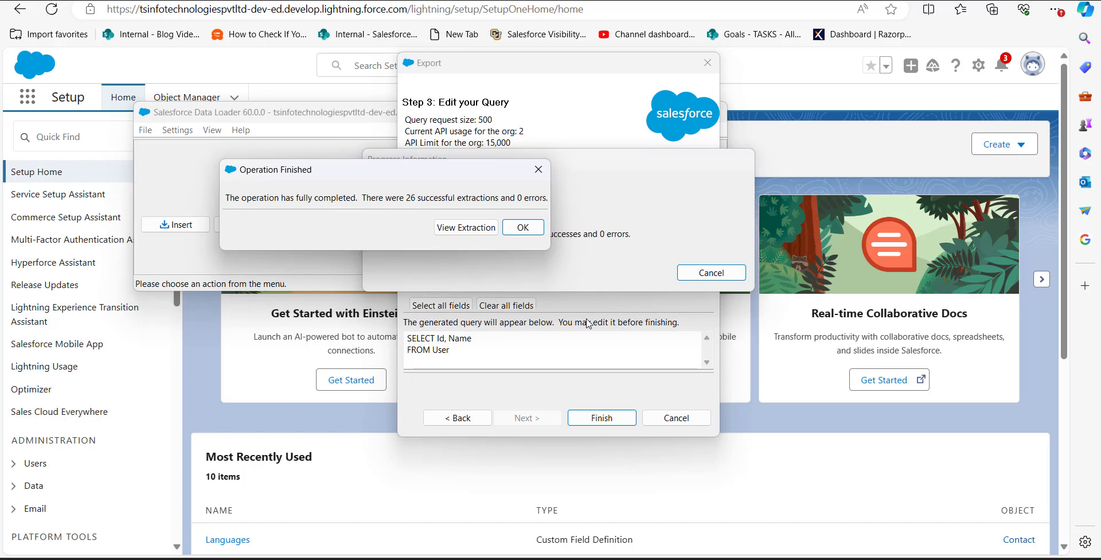
{"action": "left_click", "coordinate": [466, 228]}
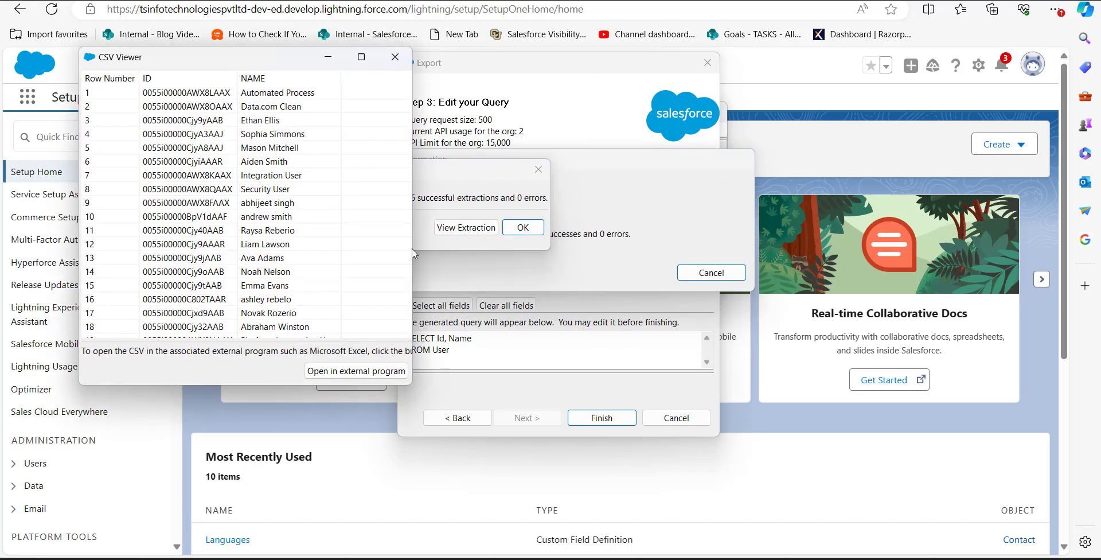
{"action": "left_click", "coordinate": [381, 373]}
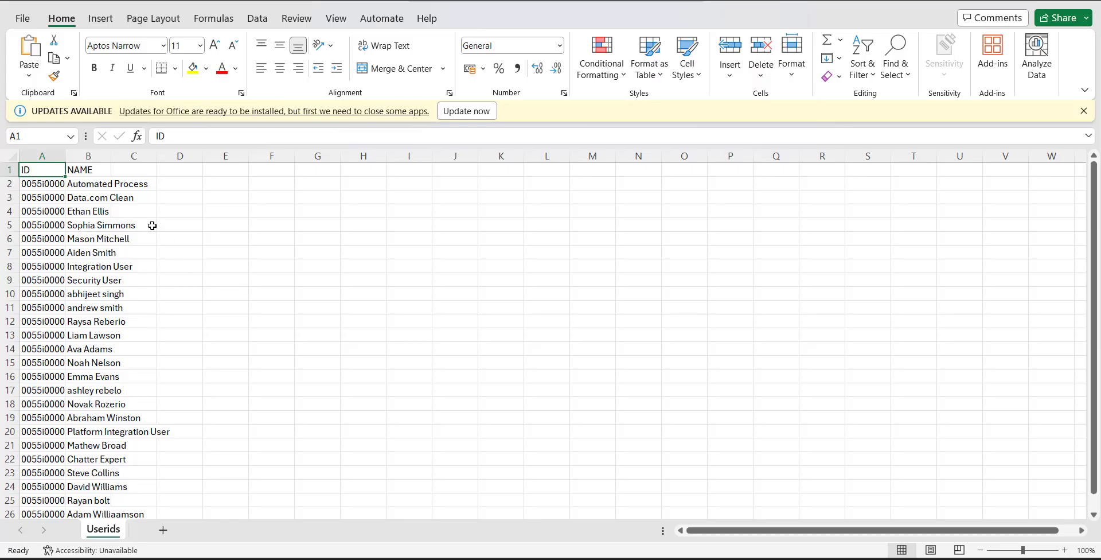
{"action": "left_click_drag", "start_coordinate": [65, 156], "coordinate": [294, 171]}
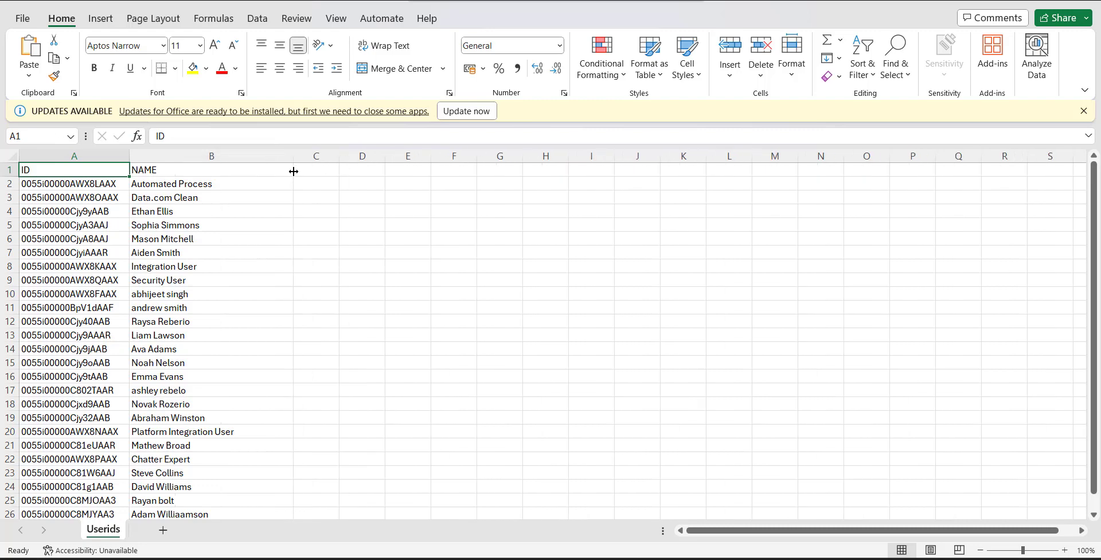
Copy four user IDs from the export into UserID cells B2:B5.
{"action": "left_click", "coordinate": [172, 225]}
{"action": "left_click_drag", "start_coordinate": [112, 211], "coordinate": [101, 256]}
{"action": "key", "text": "ctrl+c"}
{"action": "key", "text": "alt+Tab"}
{"action": "left_click_drag", "start_coordinate": [211, 184], "coordinate": [226, 222]}
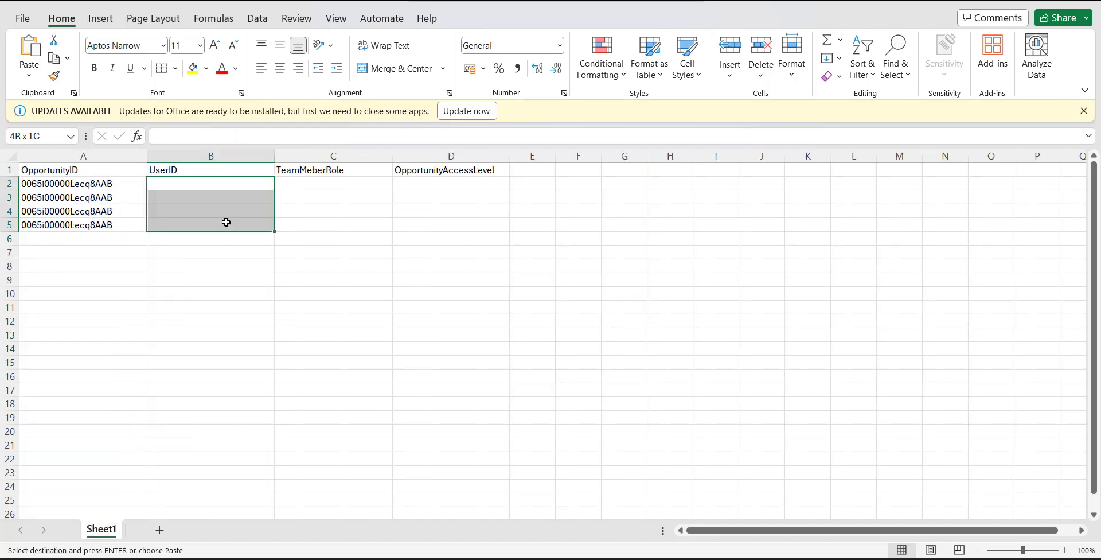
{"action": "key", "text": "ctrl+v"}
Correct the C1 header from TeamMeberRole to TeamMemberRole.
{"action": "left_click", "coordinate": [386, 241]}
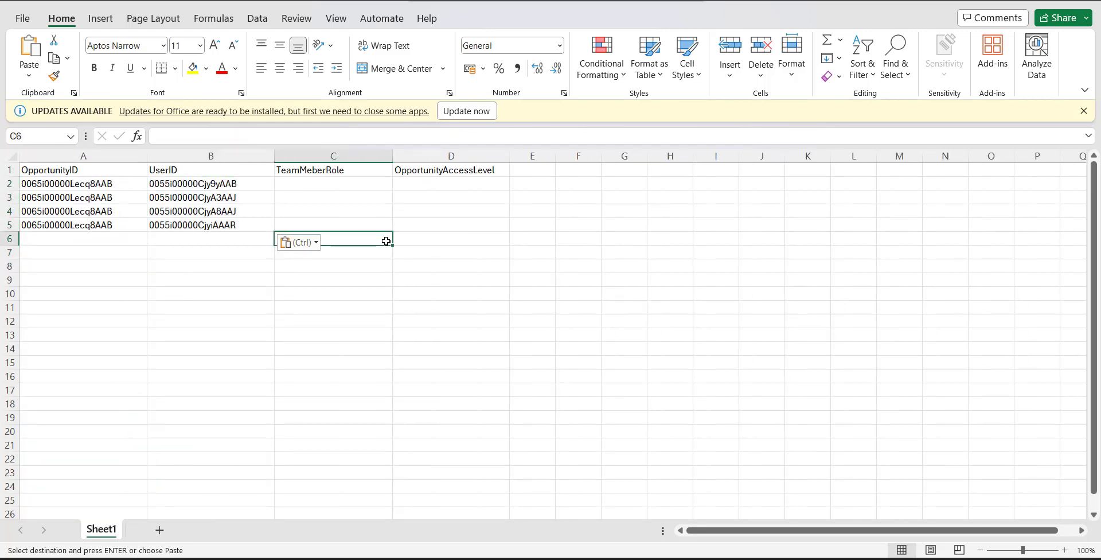
{"action": "left_click", "coordinate": [365, 215]}
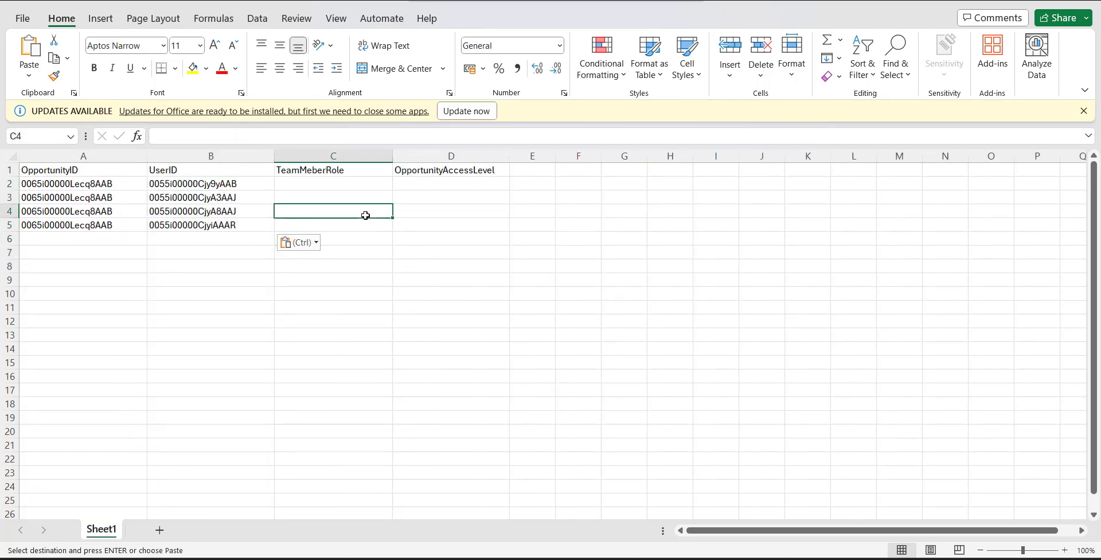
{"action": "left_click", "coordinate": [367, 189]}
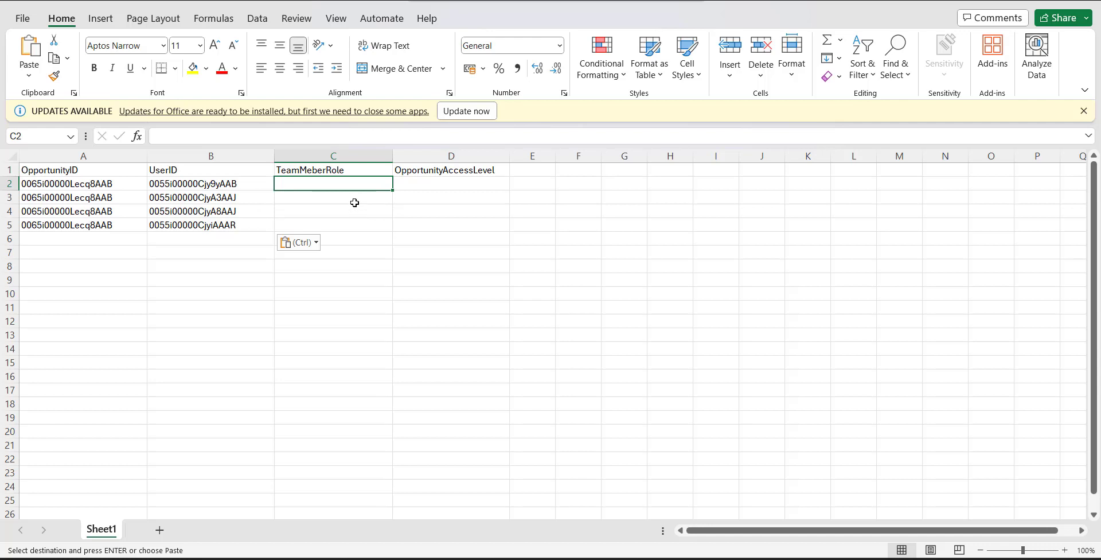
{"action": "double_click", "coordinate": [316, 171]}
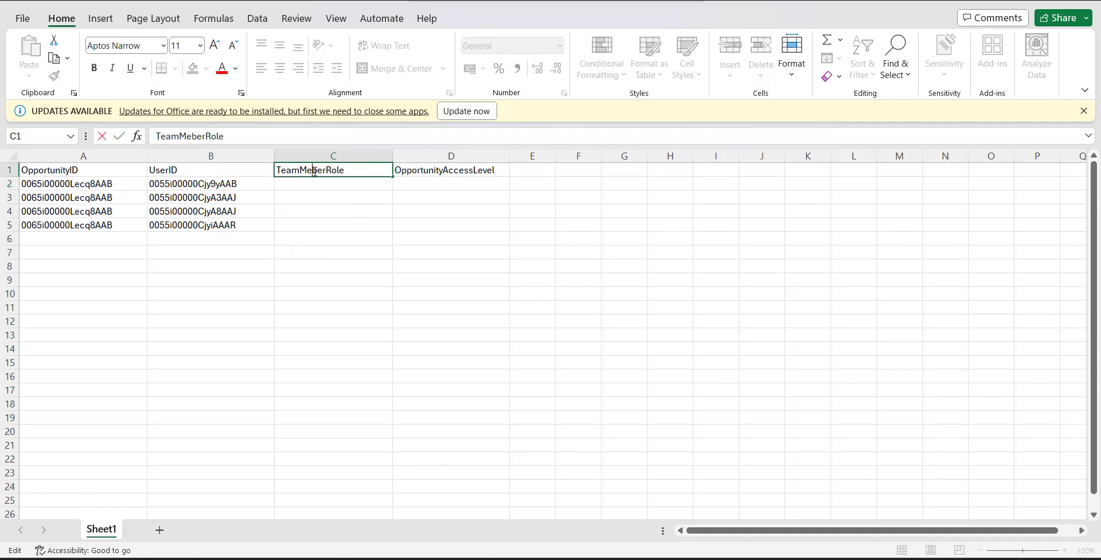
{"action": "type", "text": "m"}
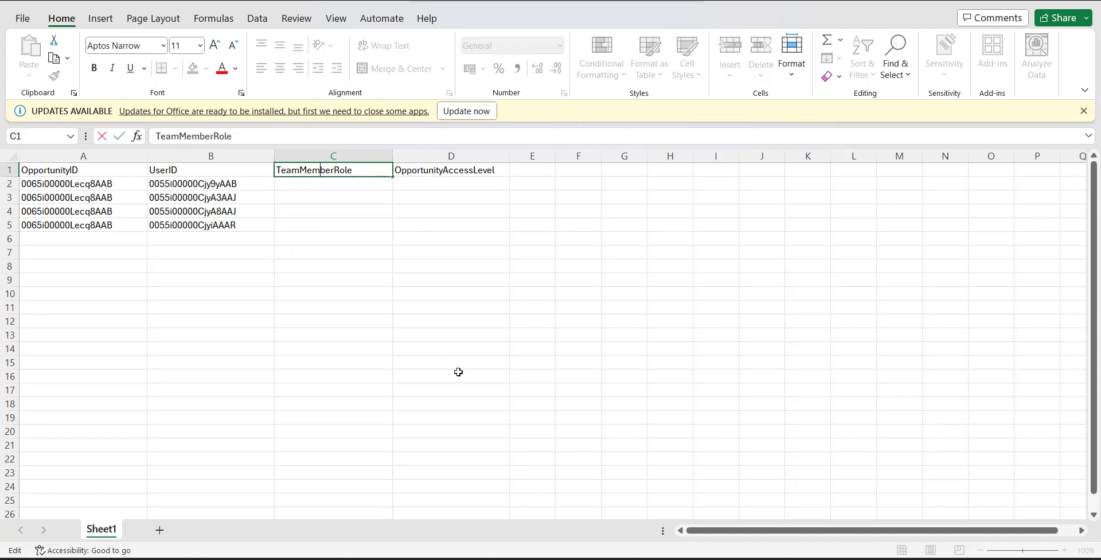
Search Salesforce Setup's Quick Find for 'role'.
{"action": "mouse_move", "coordinate": [530, 558]}
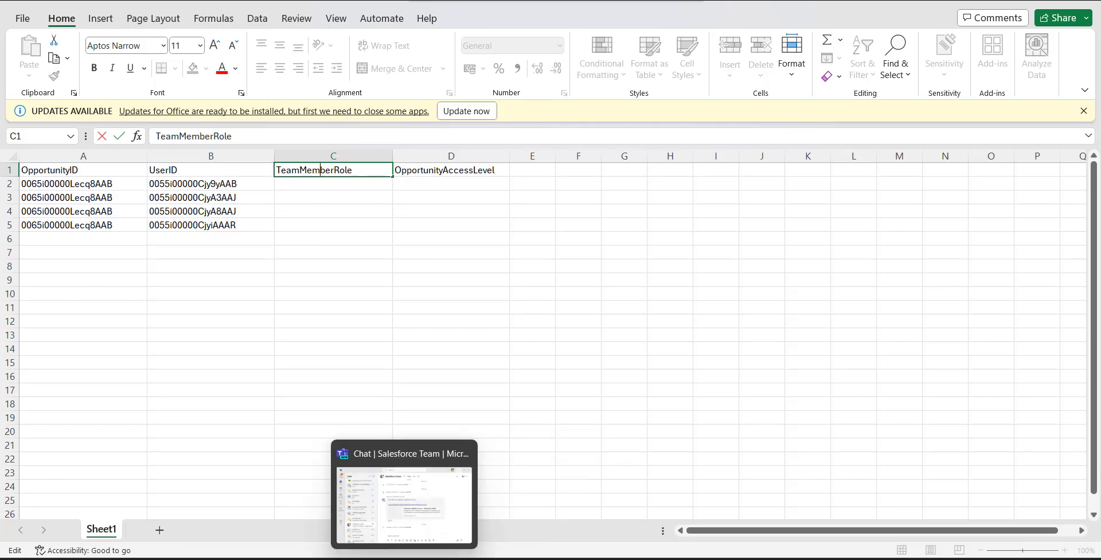
{"action": "left_click", "coordinate": [405, 505]}
{"action": "left_click", "coordinate": [103, 145]}
{"action": "type", "text": "roles"}
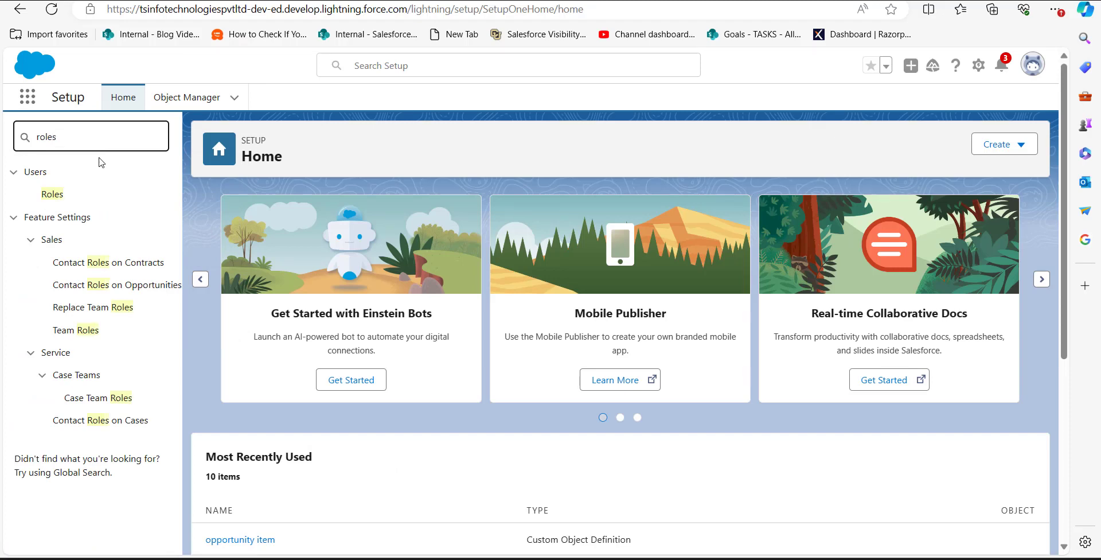
Review the Team Roles picklist values in Setup, then return to the spreadsheet.
{"action": "left_click", "coordinate": [86, 330]}
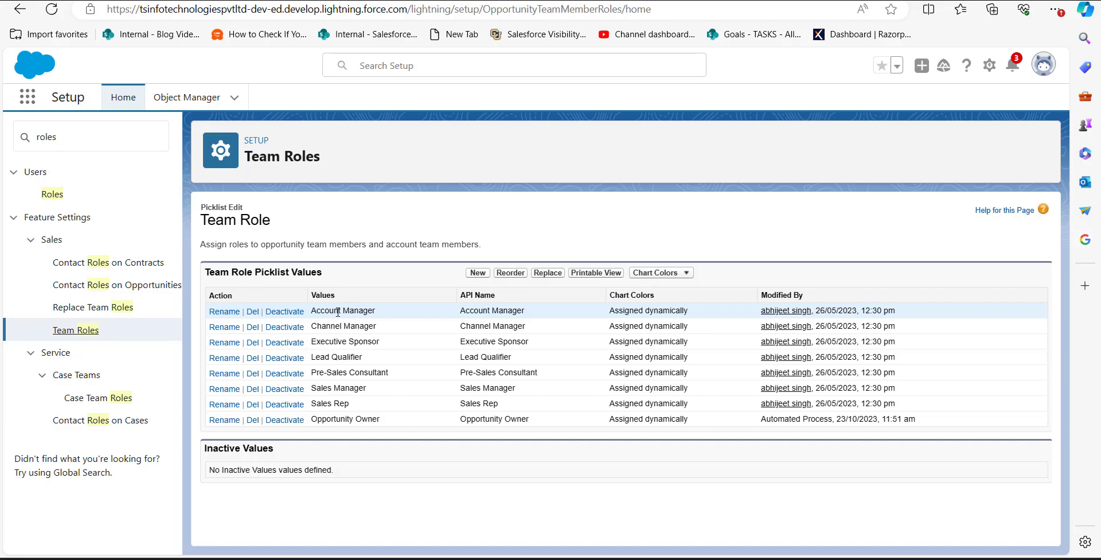
{"action": "key", "text": "alt+Tab"}
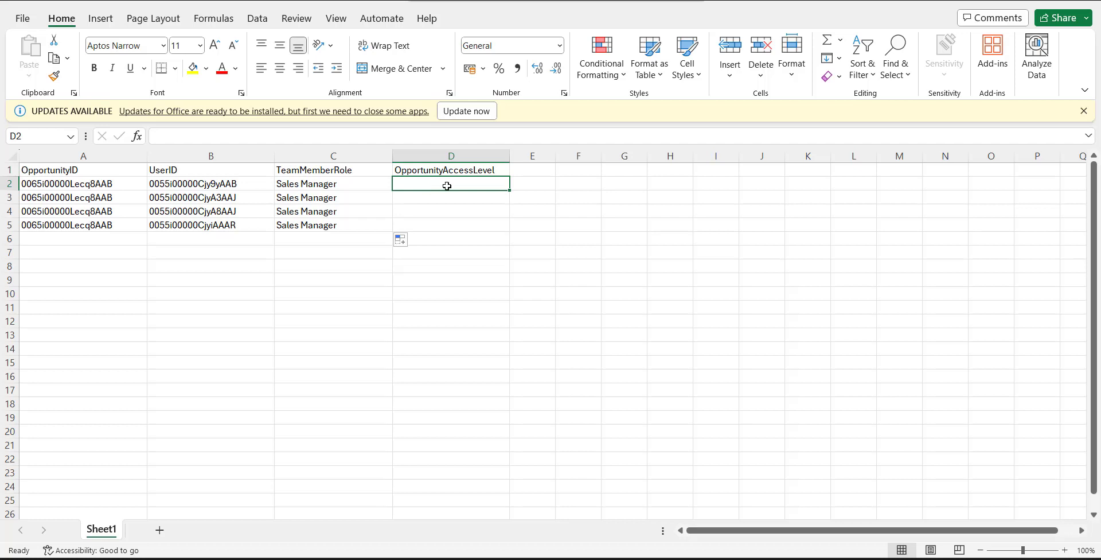
Enter Edit in D2 and fill it down through D5.
{"action": "type", "text": "Ed"}
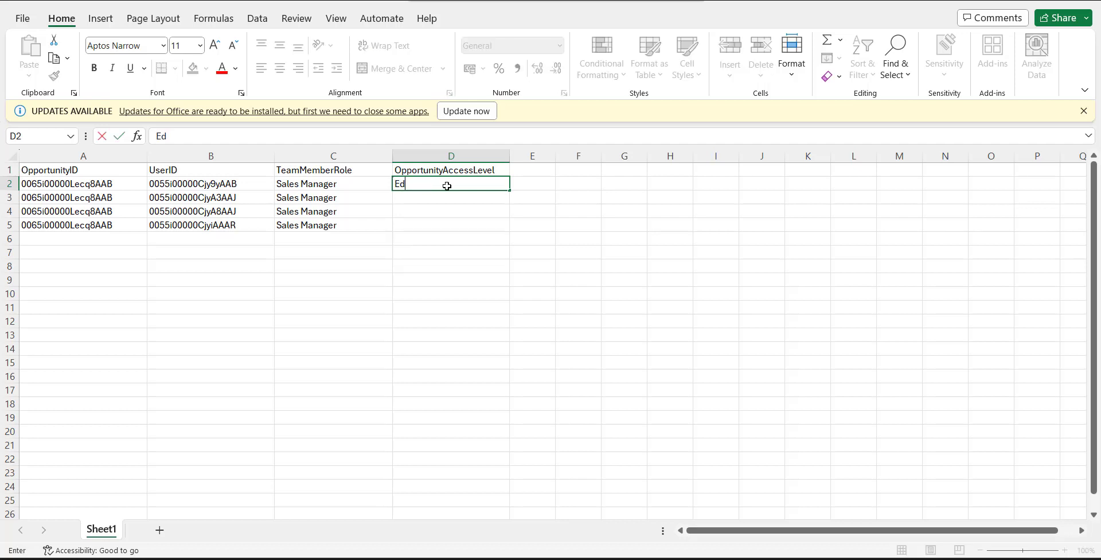
{"action": "left_click", "coordinate": [410, 228]}
{"action": "left_click", "coordinate": [444, 186]}
{"action": "left_click_drag", "start_coordinate": [506, 193], "coordinate": [506, 230]}
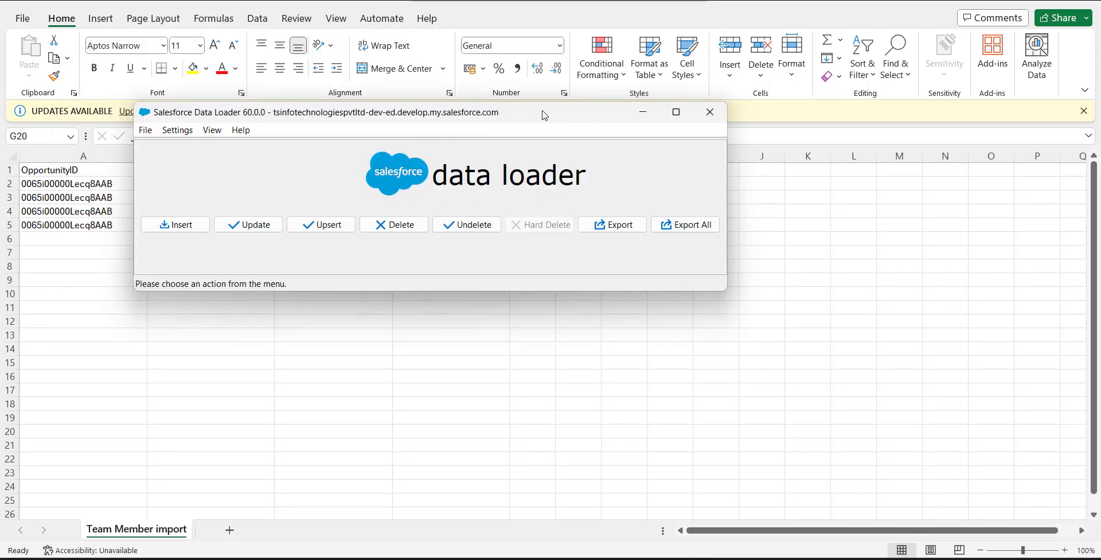
Start a Data Loader insert and search all objects for Opportunity Team Member.
{"action": "left_click_drag", "start_coordinate": [542, 114], "coordinate": [696, 117]}
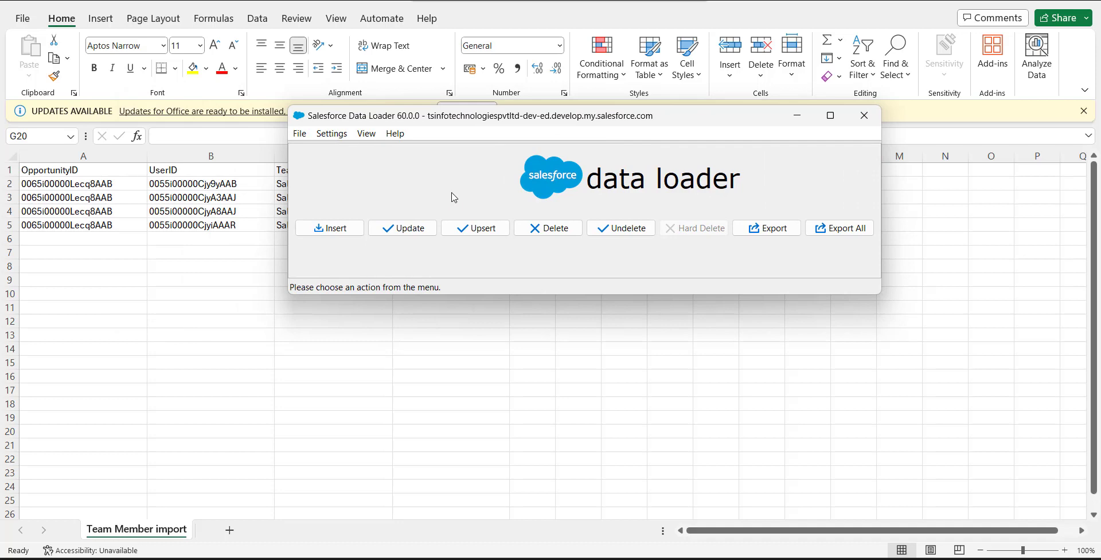
{"action": "left_click", "coordinate": [323, 234]}
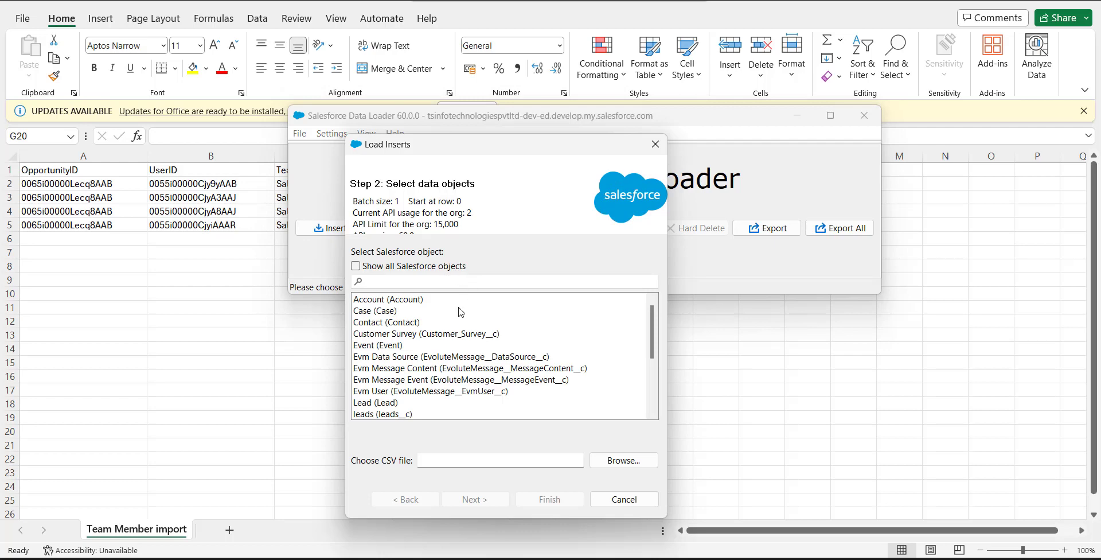
{"action": "left_click", "coordinate": [356, 268]}
{"action": "left_click", "coordinate": [390, 287]}
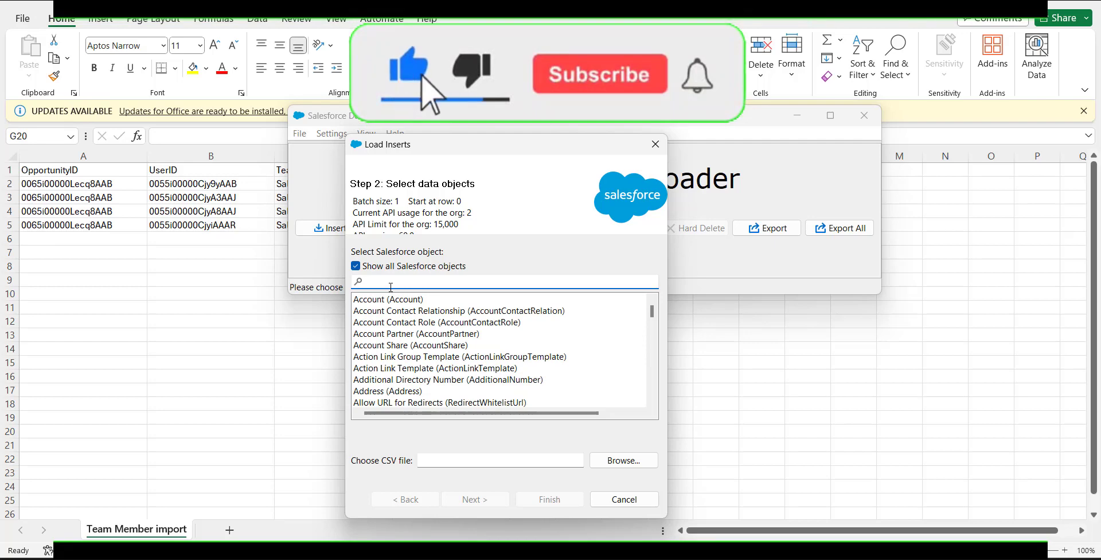
{"action": "type", "text": "Opportunity tea"}
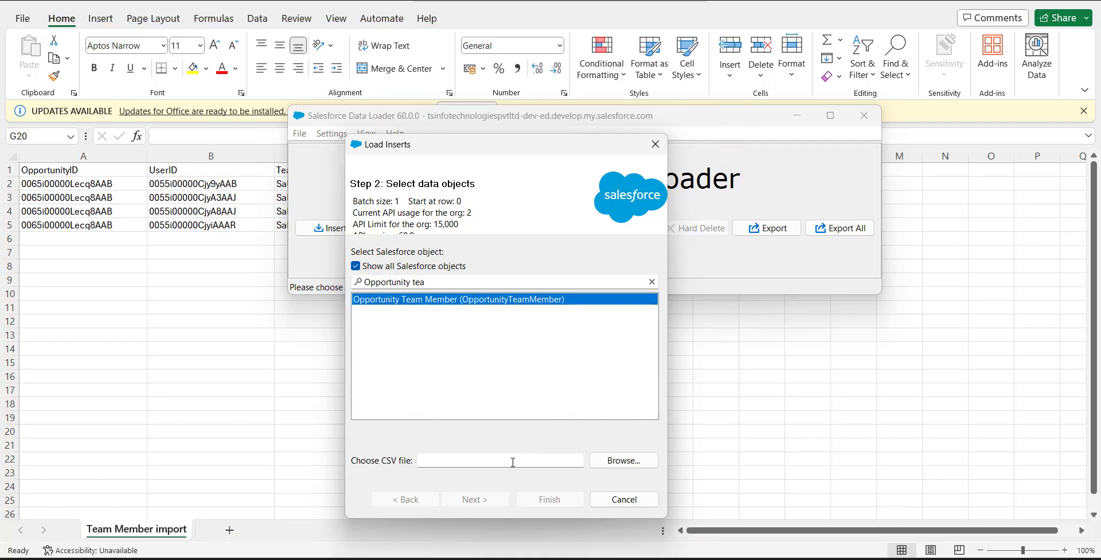
Choose Team Member import.csv as the source file and acknowledge the successful initialization.
{"action": "left_click", "coordinate": [629, 463]}
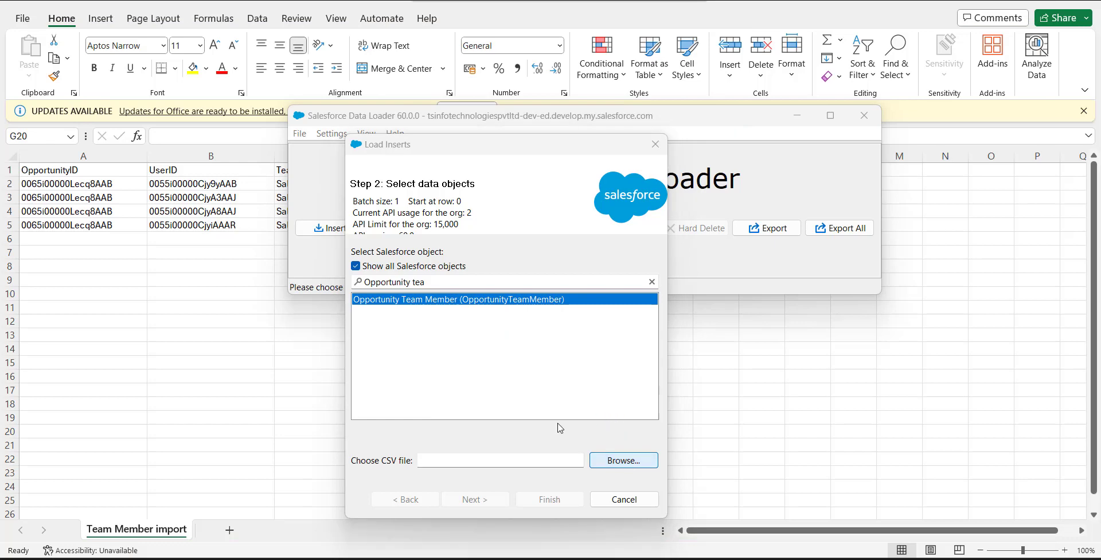
{"action": "key", "text": "Return"}
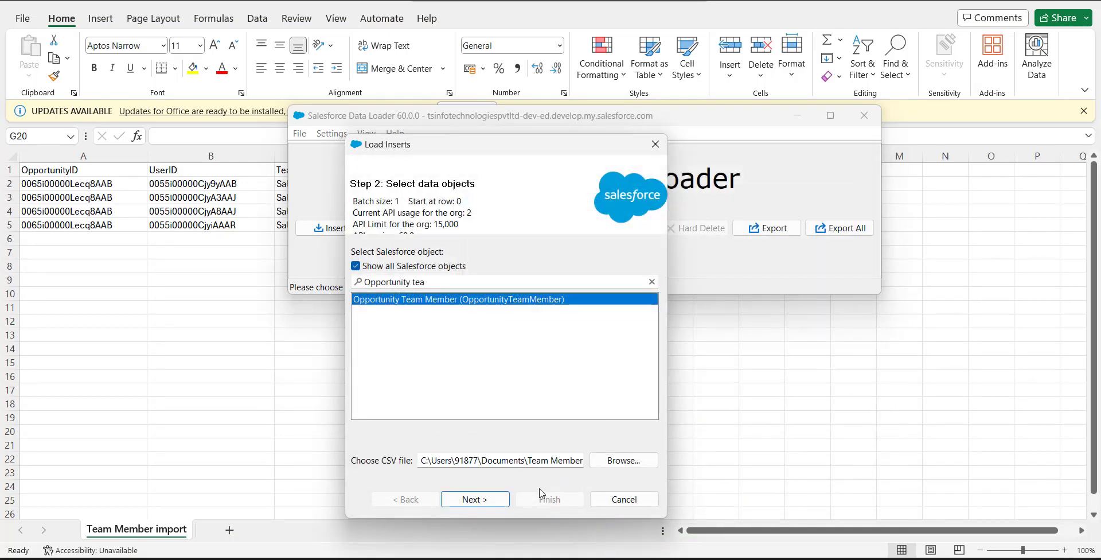
{"action": "left_click", "coordinate": [486, 500]}
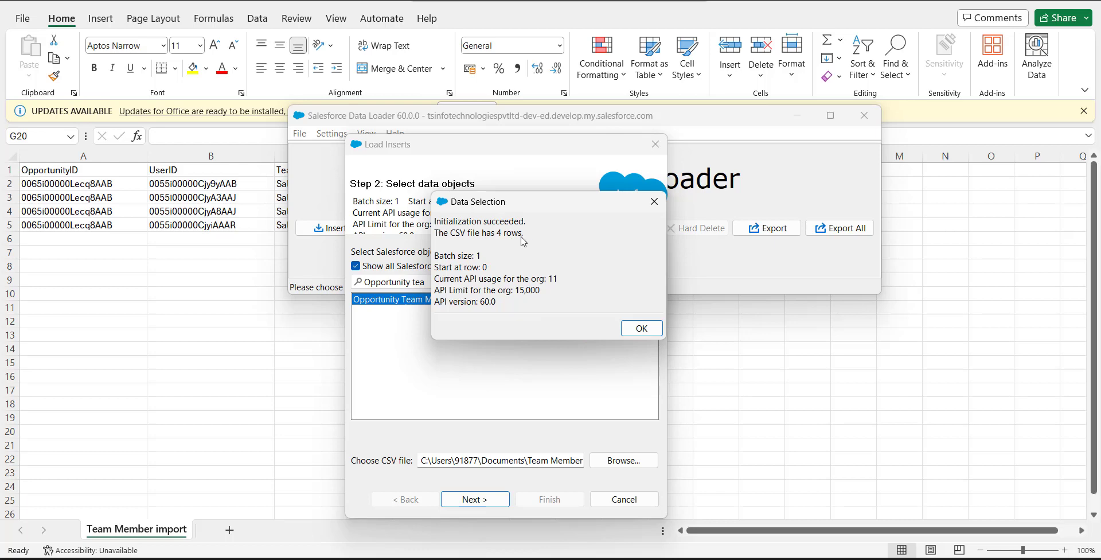
{"action": "left_click", "coordinate": [641, 329]}
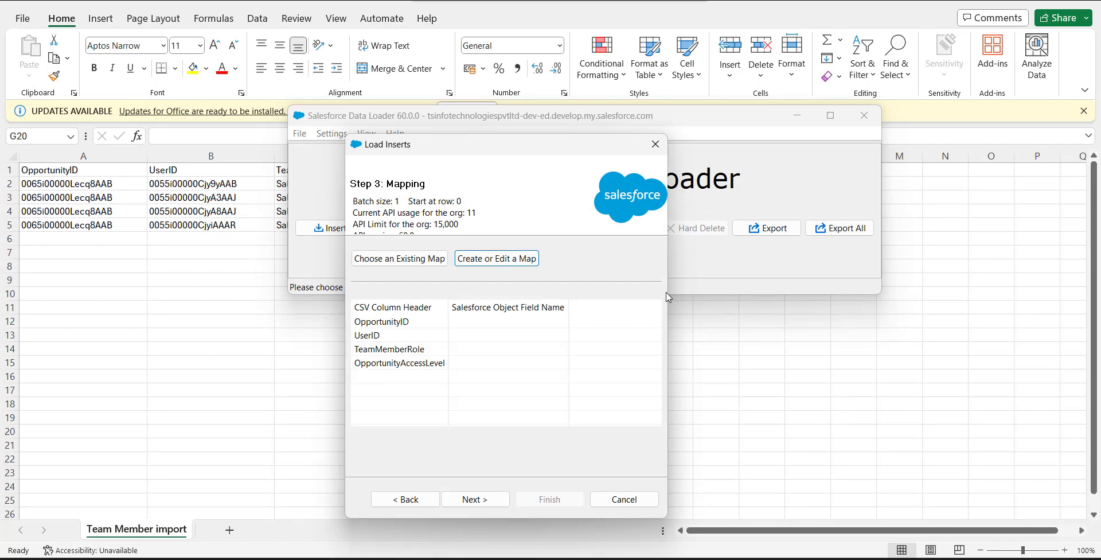
Auto-match all four CSV columns to Opportunity Team Member fields and advance to Step 4: Finish.
{"action": "left_click", "coordinate": [503, 258]}
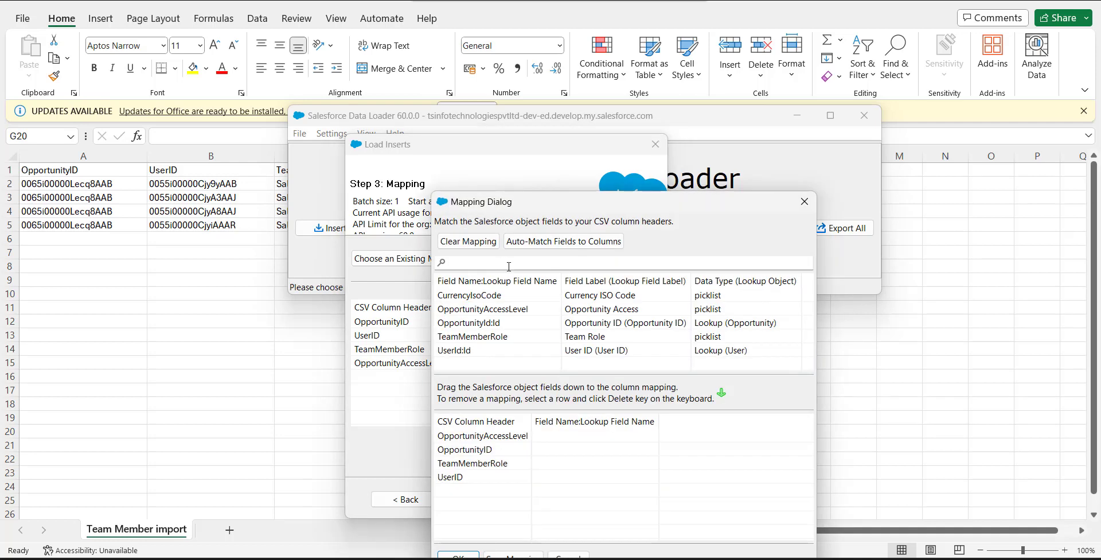
{"action": "left_click_drag", "start_coordinate": [565, 168], "coordinate": [670, 149]}
{"action": "left_click", "coordinate": [664, 186]}
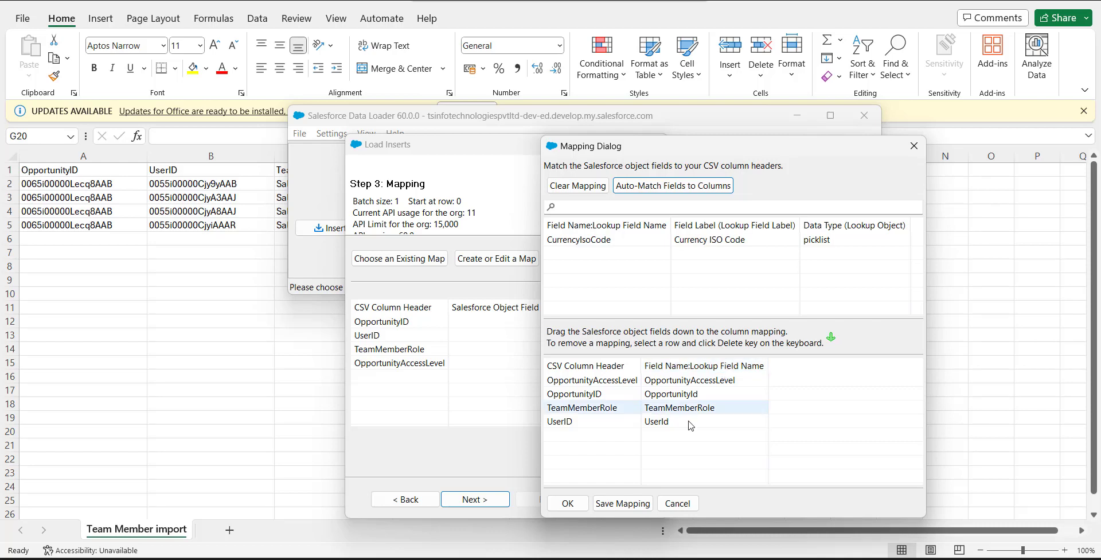
{"action": "left_click", "coordinate": [572, 504]}
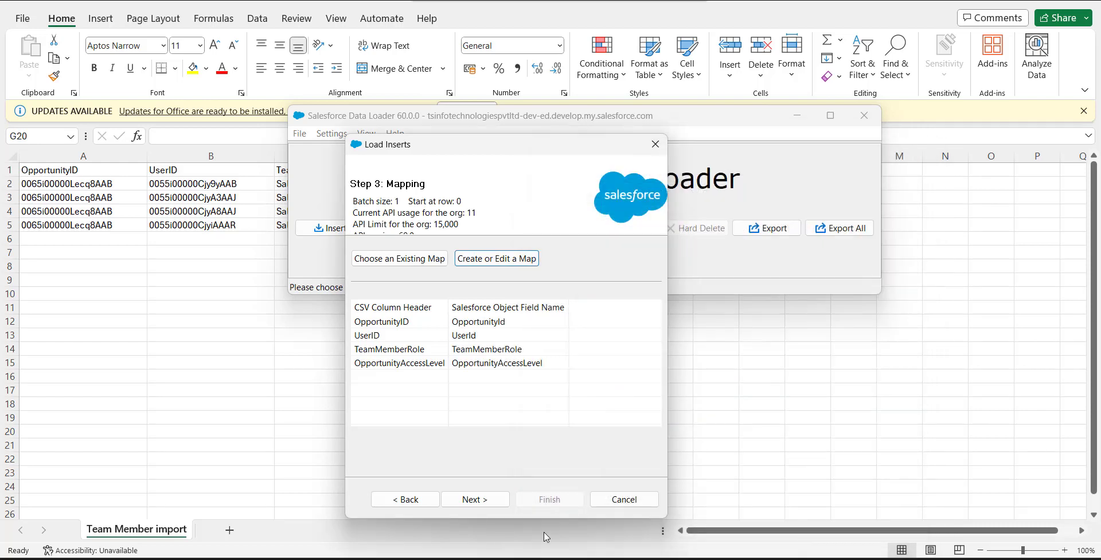
{"action": "left_click", "coordinate": [476, 500]}
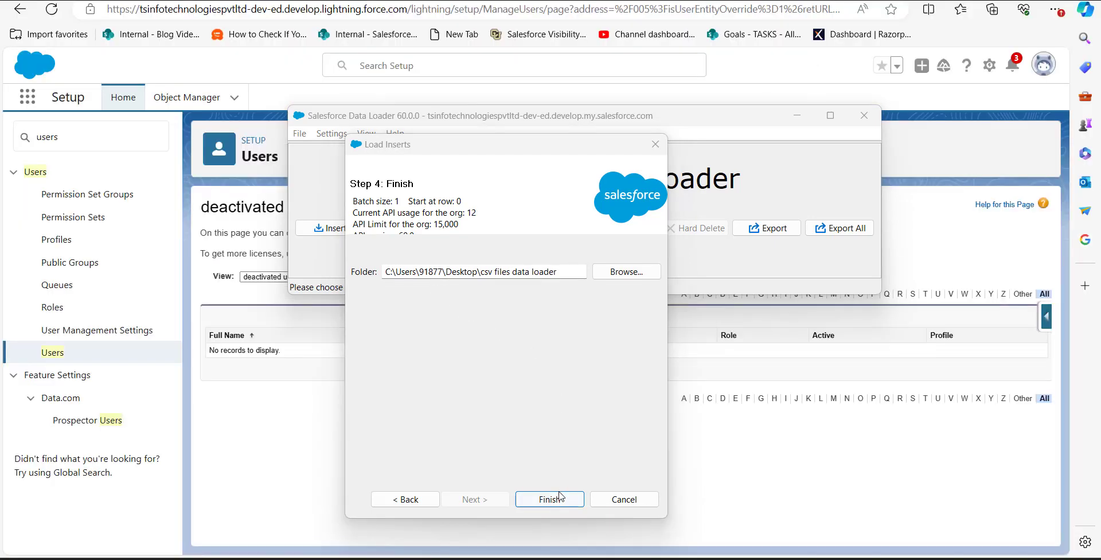
Insert the four team member records, review the Item Created successes, then search 'oppo'.
{"action": "left_click", "coordinate": [549, 499]}
{"action": "left_click", "coordinate": [591, 330]}
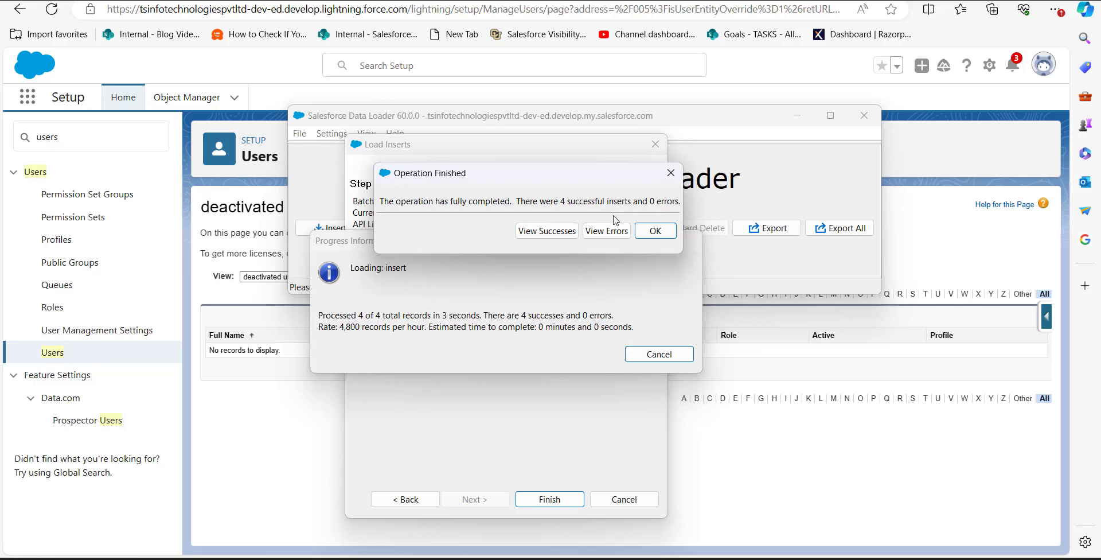
{"action": "left_click", "coordinate": [574, 232]}
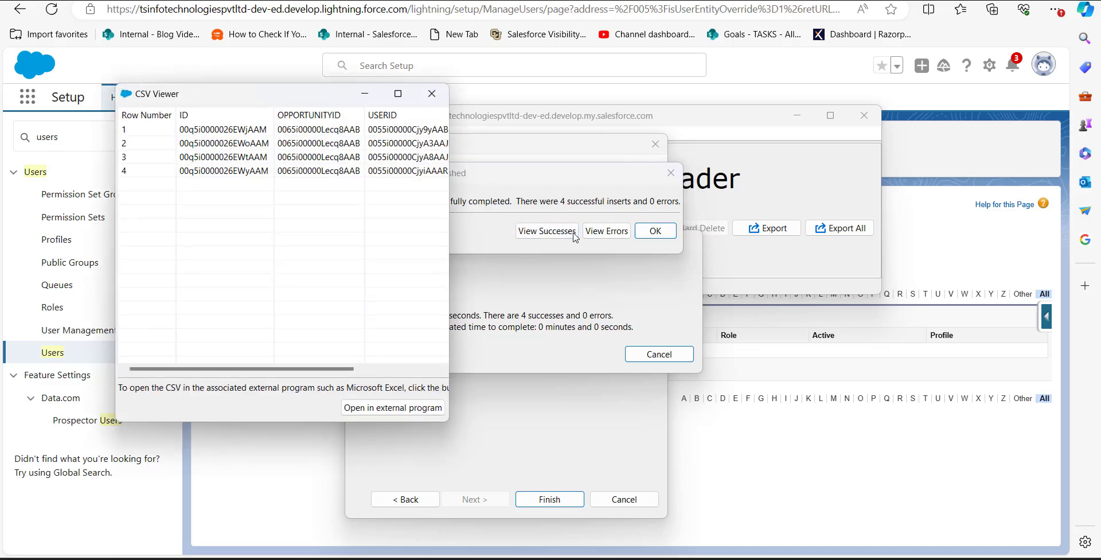
{"action": "left_click_drag", "start_coordinate": [450, 252], "coordinate": [753, 265]}
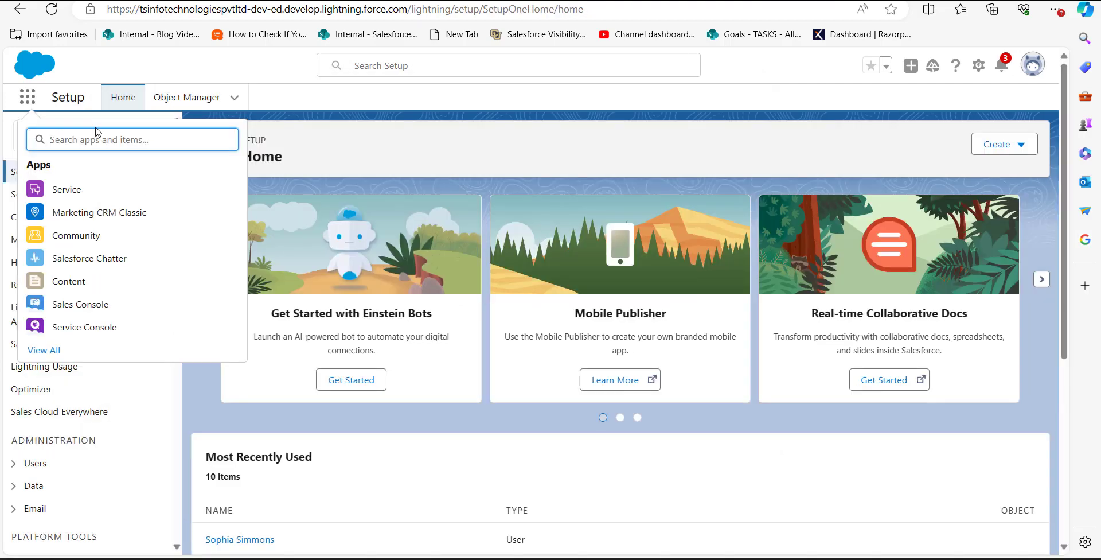
{"action": "type", "text": "oppo"}
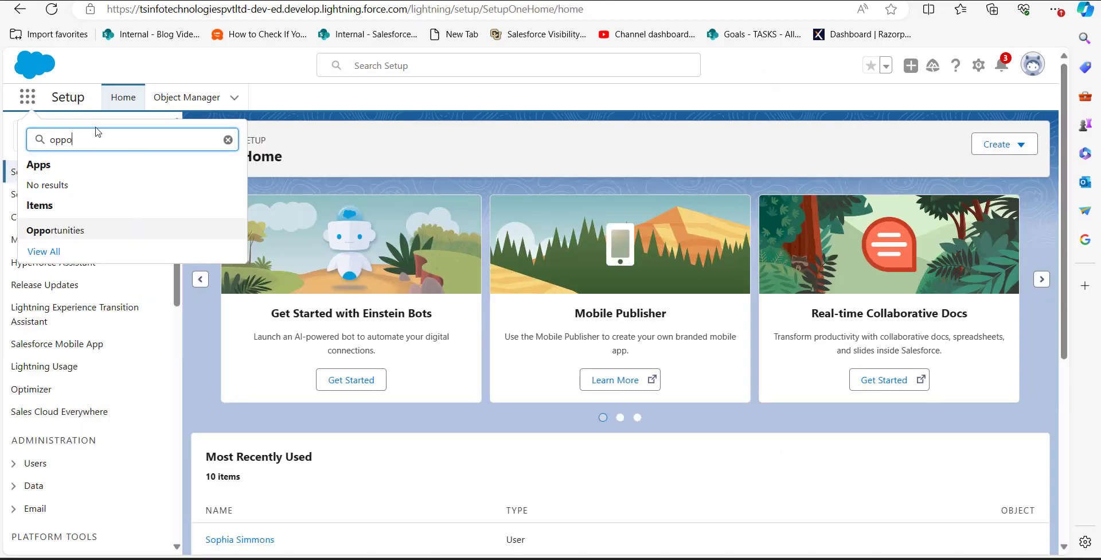
Open Opportunities and the Alfred Chemical ltd. record, scrolling to its five-member Opportunity Team.
{"action": "left_click", "coordinate": [76, 228]}
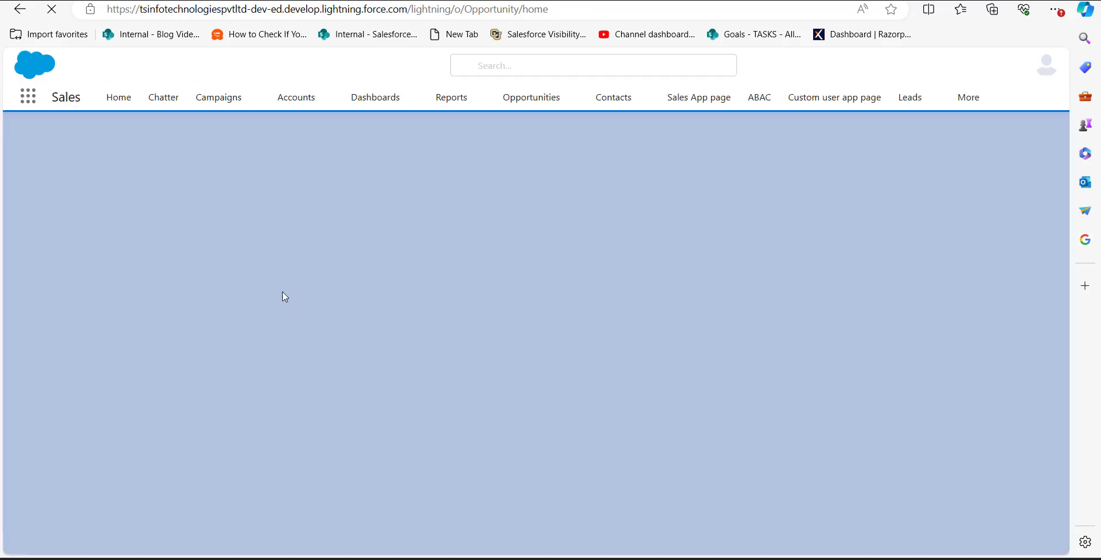
{"action": "scroll", "coordinate": [182, 288], "scroll_direction": "down", "scroll_amount": 10}
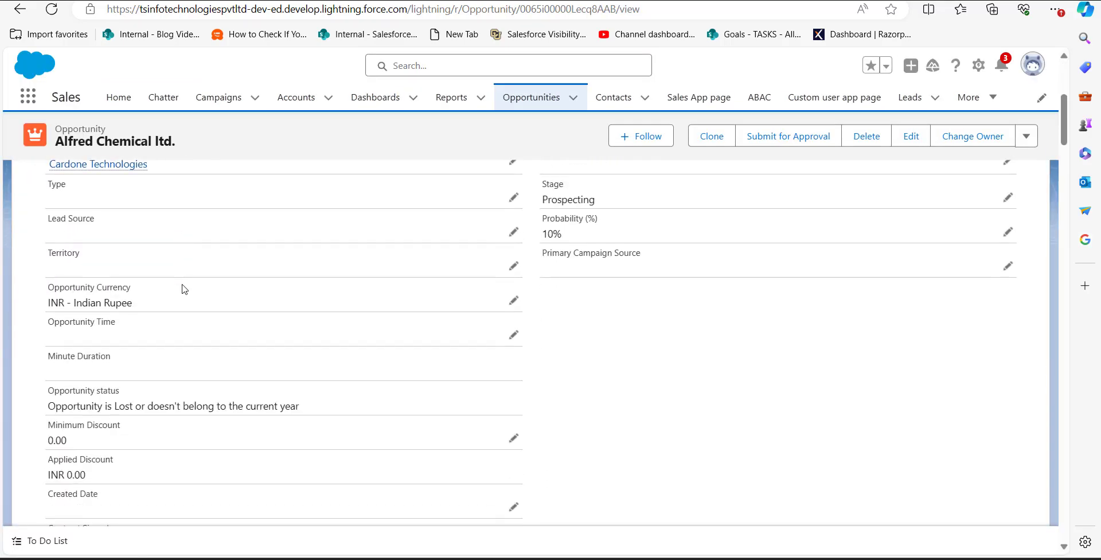
{"action": "scroll", "coordinate": [182, 288], "scroll_direction": "down", "scroll_amount": 12}
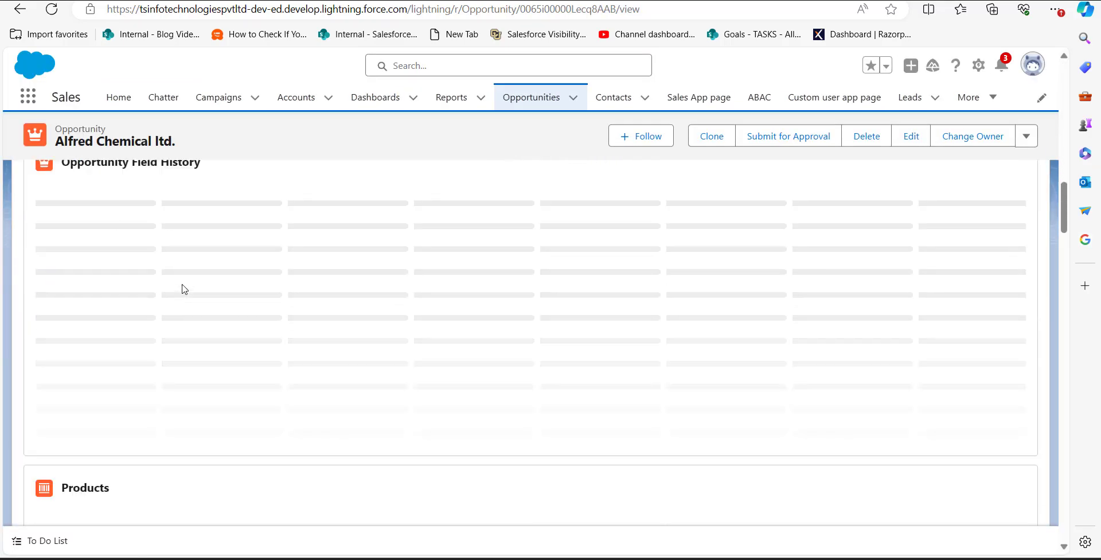
{"action": "scroll", "coordinate": [53, 160], "scroll_direction": "up", "scroll_amount": 9}
{"action": "scroll", "coordinate": [214, 244], "scroll_direction": "down", "scroll_amount": 6}
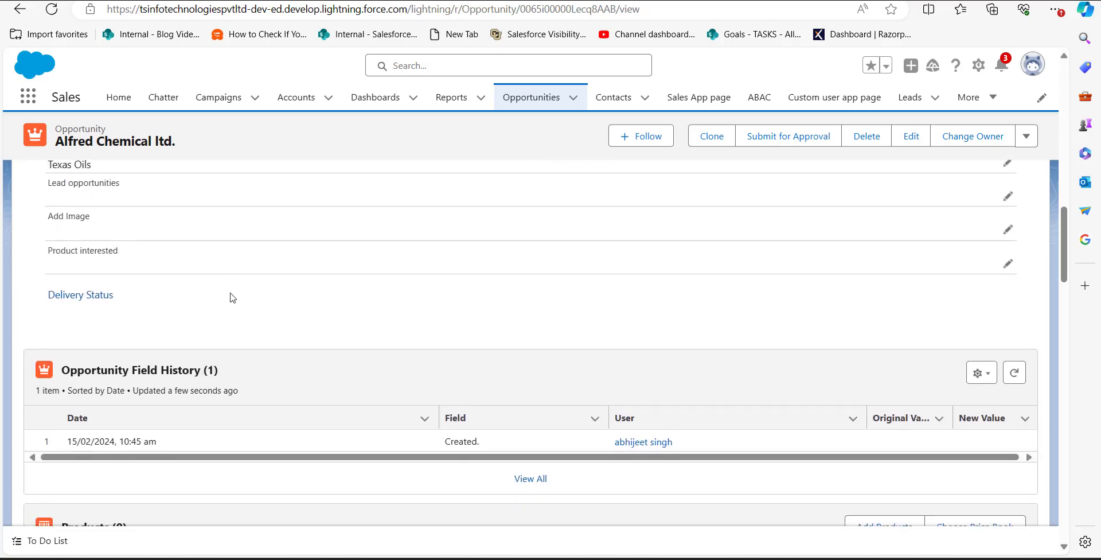
{"action": "scroll", "coordinate": [232, 299], "scroll_direction": "down", "scroll_amount": 8}
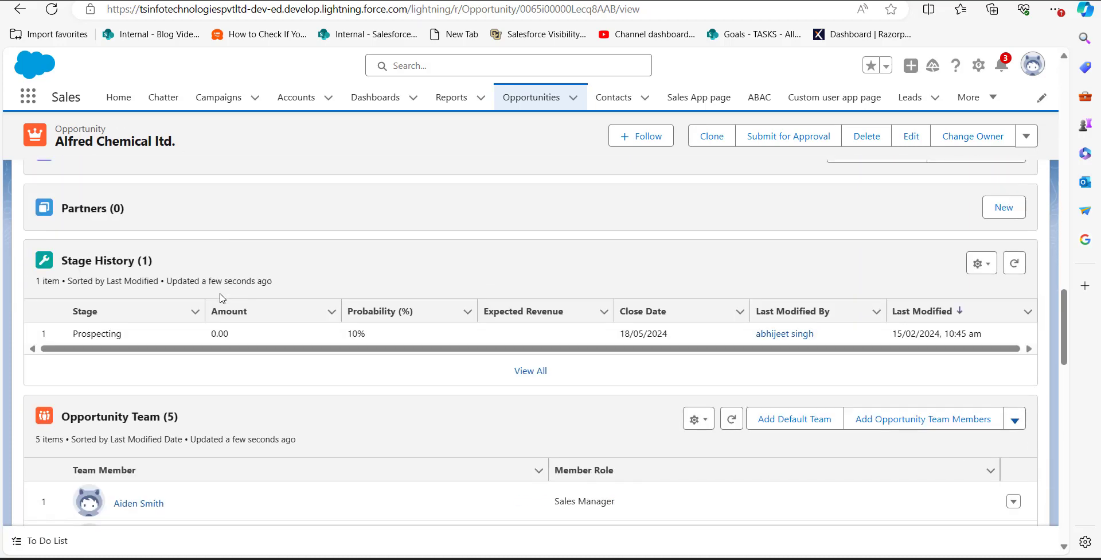
{"action": "scroll", "coordinate": [220, 297], "scroll_direction": "down", "scroll_amount": 3}
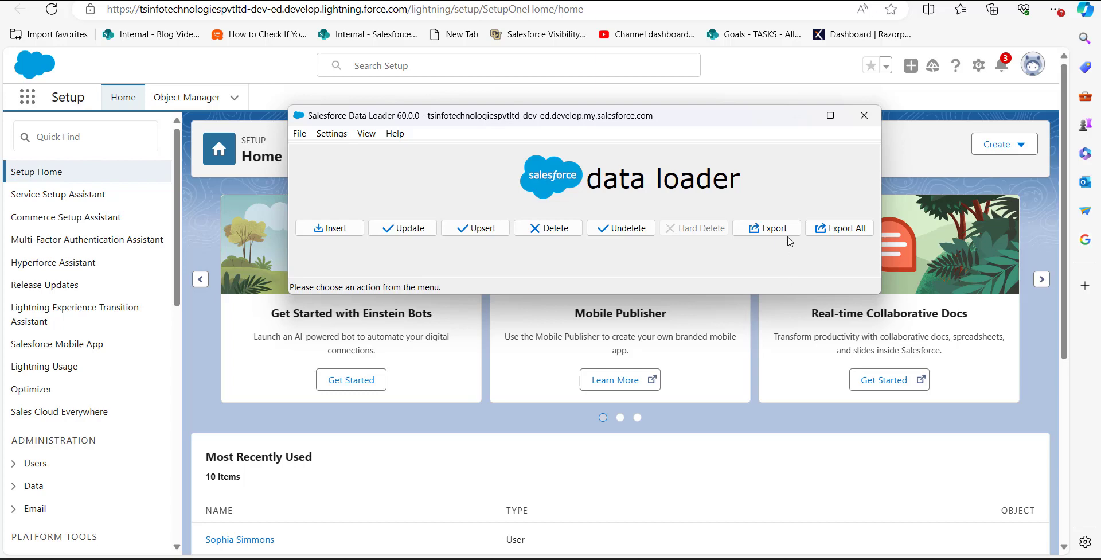
Start an export of Opportunity Team Member records to a file named teamMemberdetail.
{"action": "left_click", "coordinate": [765, 229]}
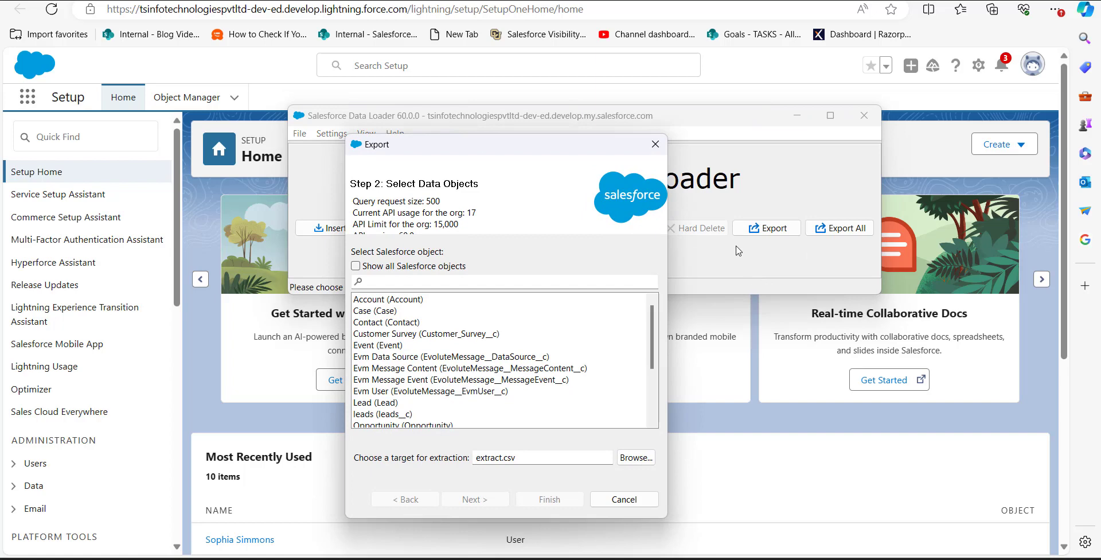
{"action": "left_click", "coordinate": [356, 267]}
{"action": "left_click", "coordinate": [406, 280]}
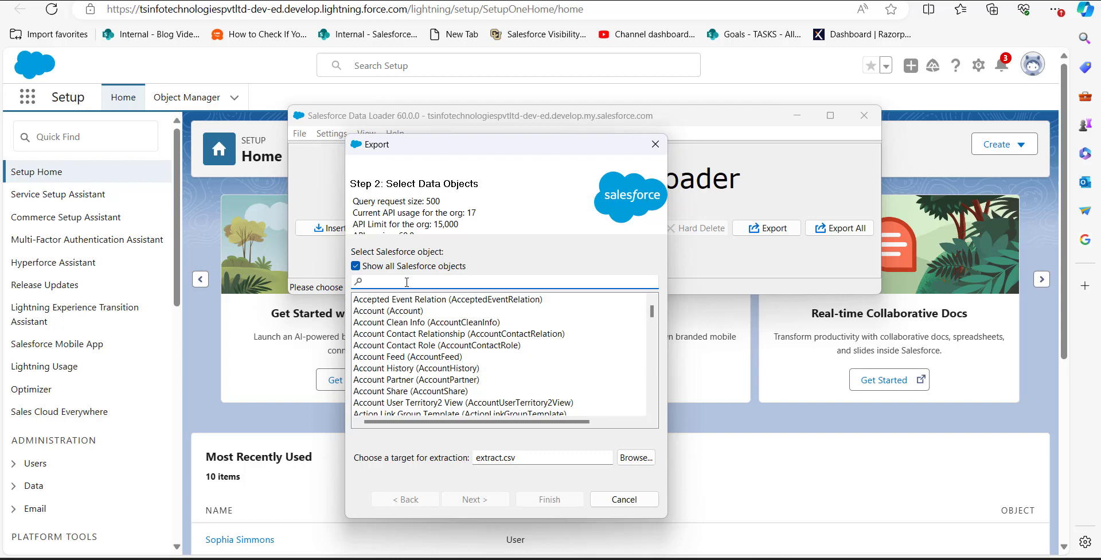
{"action": "type", "text": "Opportunity te"}
{"action": "double_click", "coordinate": [488, 457]}
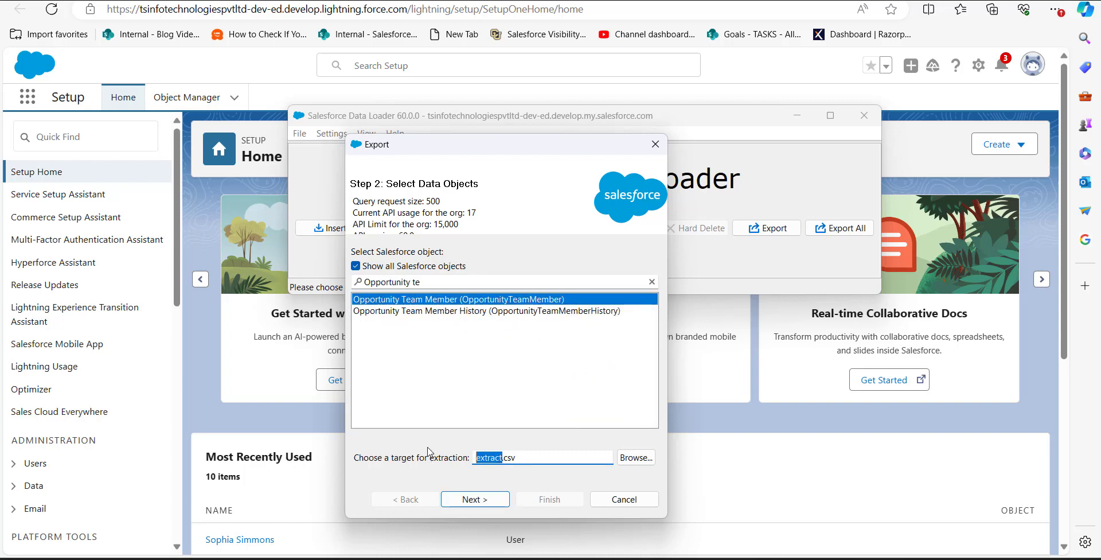
{"action": "type", "text": "teamMemberdetail"}
{"action": "left_click", "coordinate": [479, 500]}
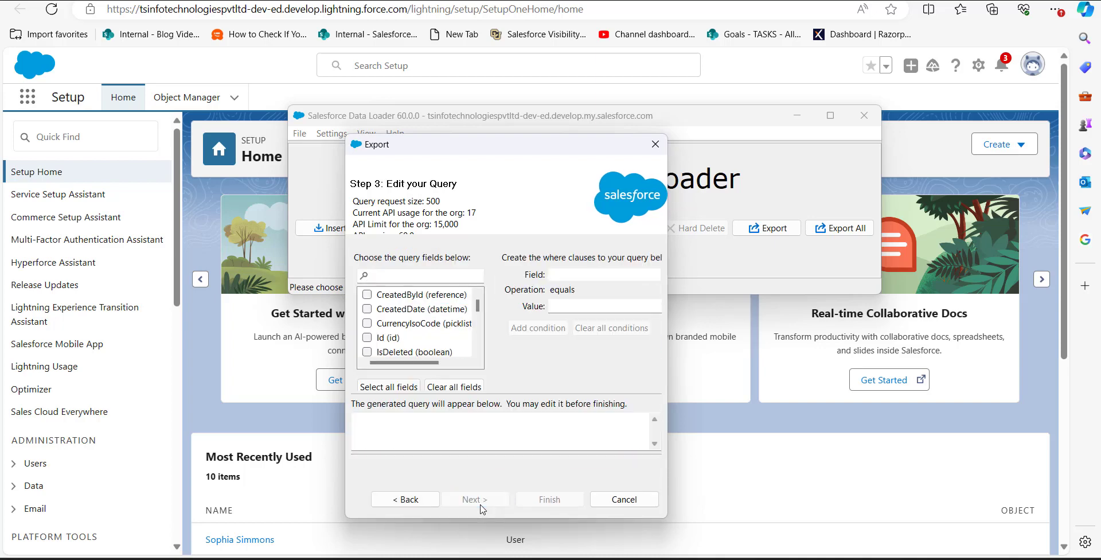
Select the Id, OpportunityId and Name fields for the export query.
{"action": "left_click", "coordinate": [367, 337]}
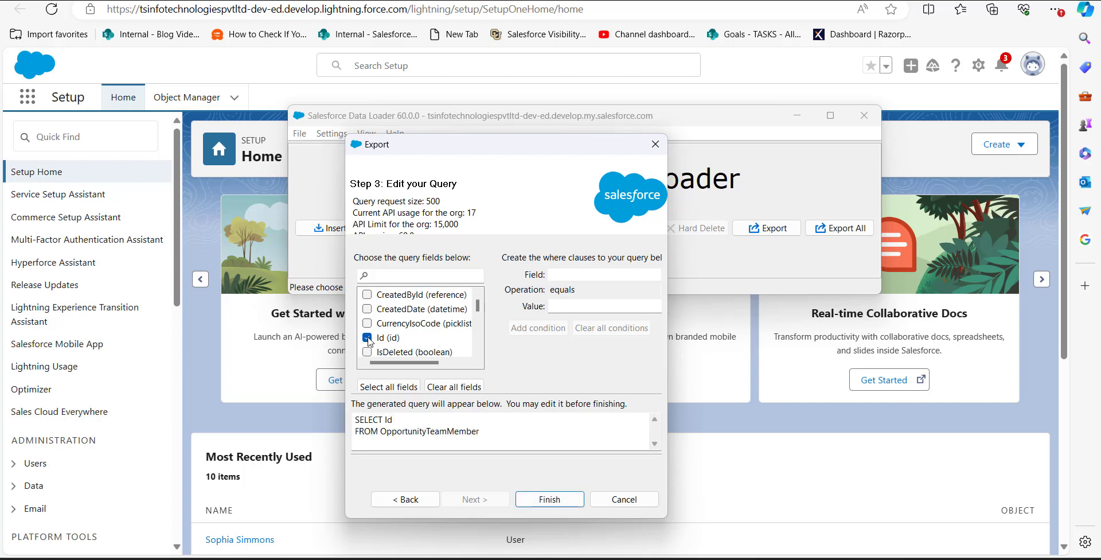
{"action": "scroll", "coordinate": [390, 321], "scroll_direction": "down", "scroll_amount": 1}
{"action": "left_click", "coordinate": [401, 275]}
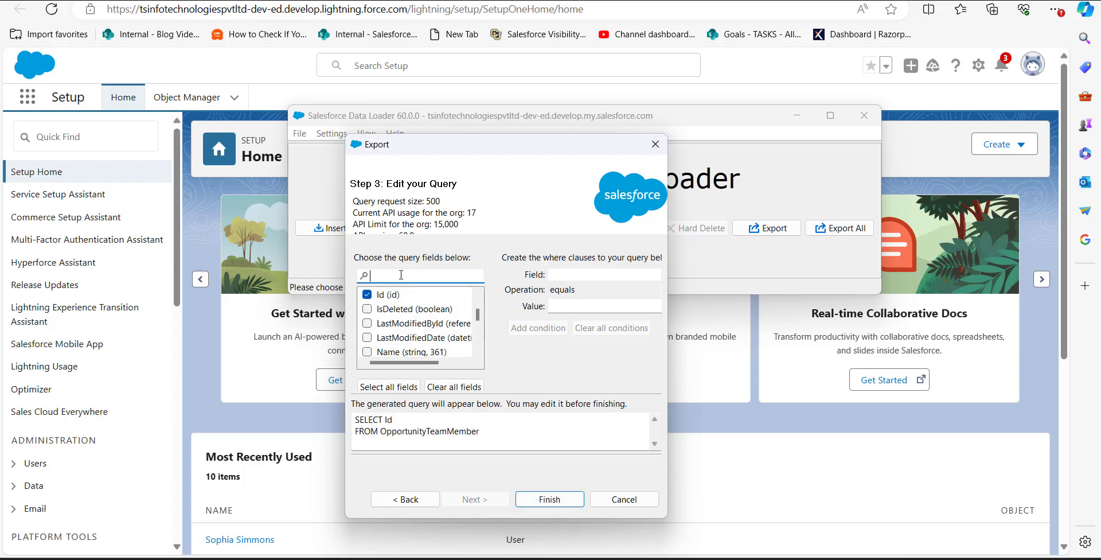
{"action": "type", "text": "op"}
{"action": "left_click", "coordinate": [367, 309]}
{"action": "key", "text": "BackSpace"}
{"action": "key", "text": "BackSpace"}
{"action": "type", "text": "Name"}
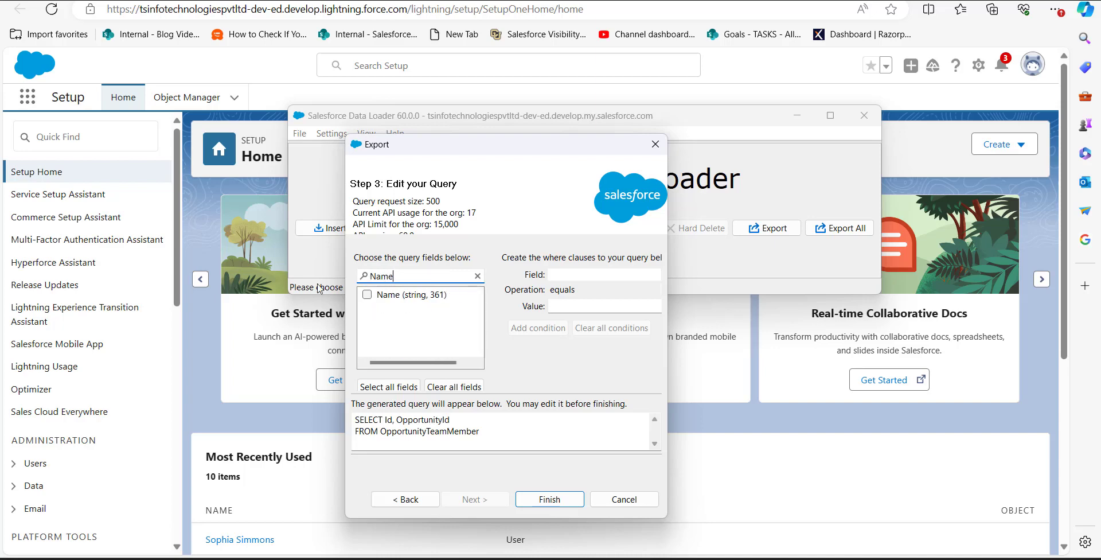
{"action": "left_click", "coordinate": [368, 296]}
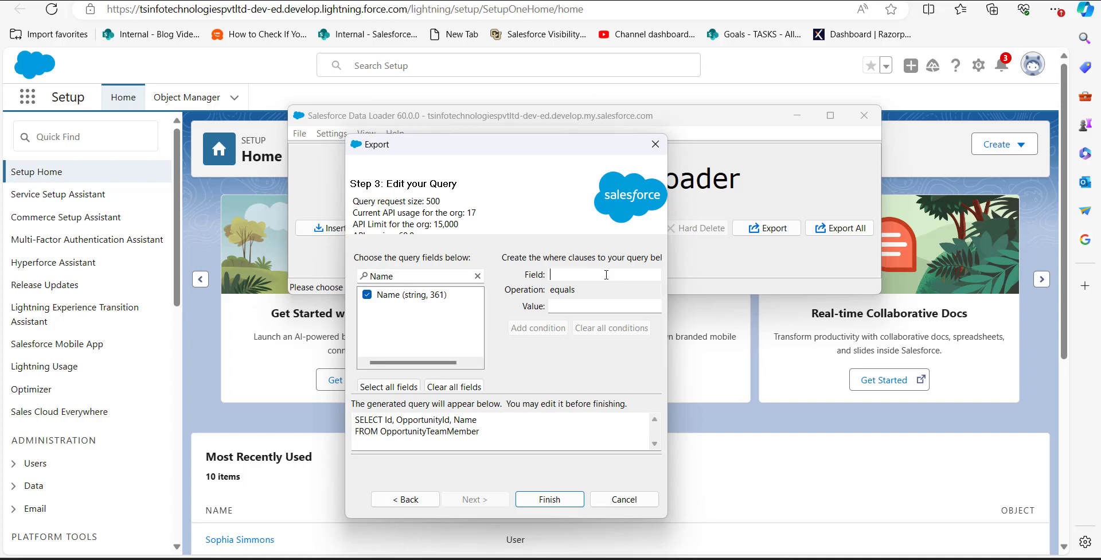
Filter the query to OpportunityId equals the pasted opportunity Id and launch the export.
{"action": "type", "text": "OpportunityId"}
{"action": "key", "text": "Tab"}
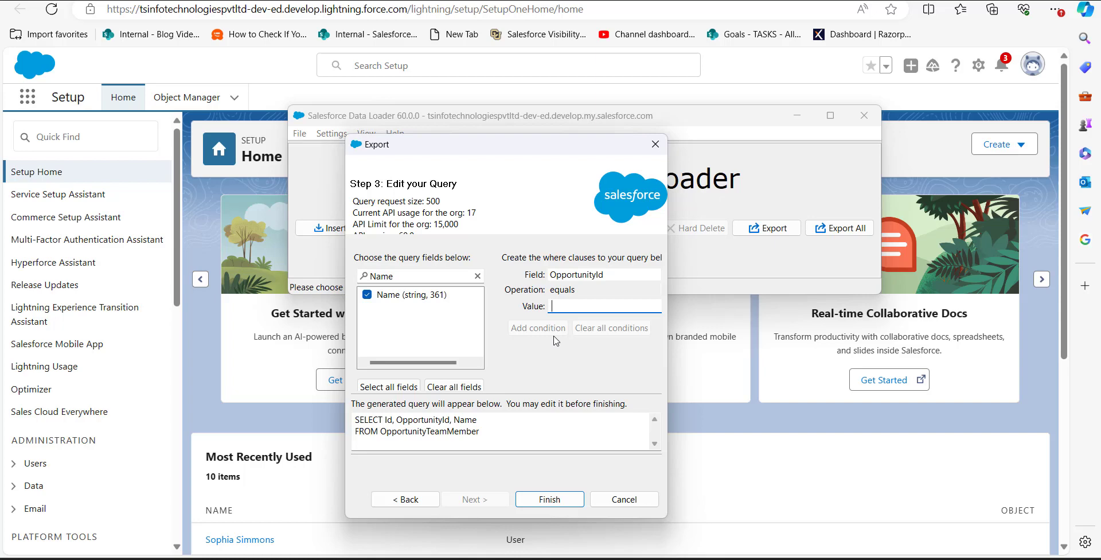
{"action": "type", "text": "0065i00000Lecq8AAB"}
{"action": "left_click", "coordinate": [559, 328]}
{"action": "scroll", "coordinate": [523, 440], "scroll_direction": "down", "scroll_amount": 1}
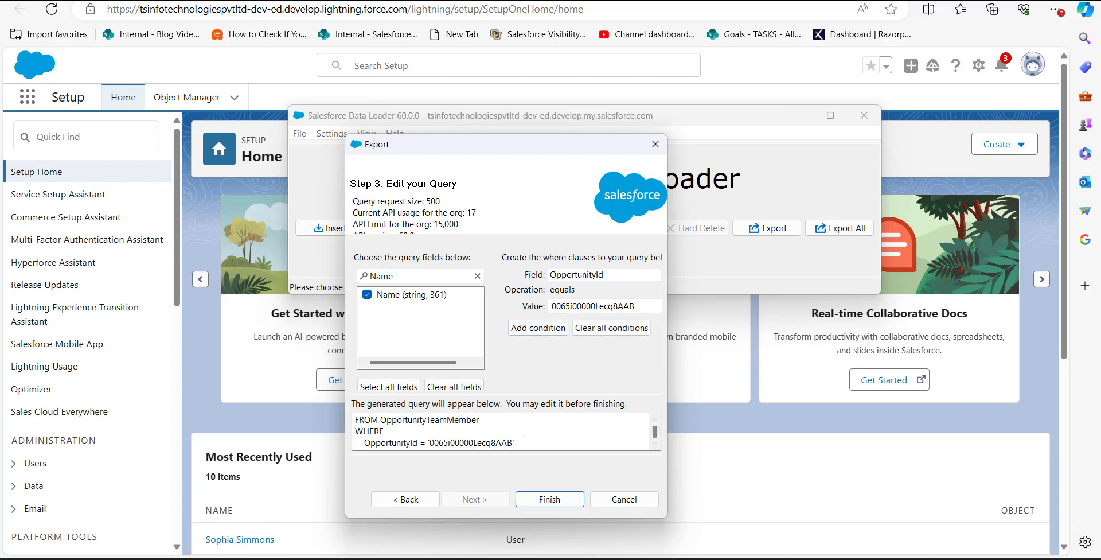
{"action": "scroll", "coordinate": [370, 430], "scroll_direction": "up", "scroll_amount": 1}
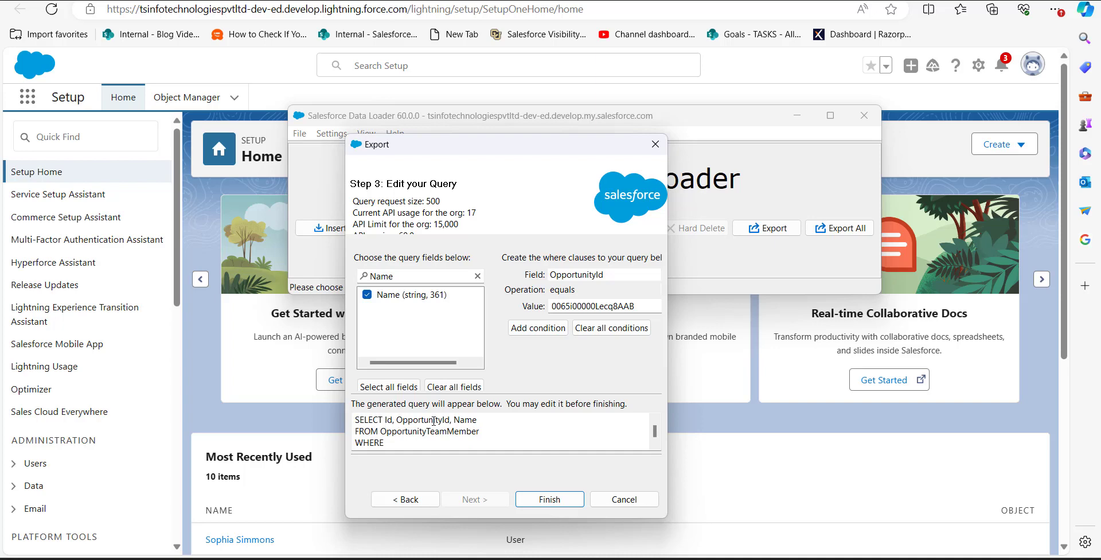
{"action": "scroll", "coordinate": [430, 427], "scroll_direction": "down", "scroll_amount": 1}
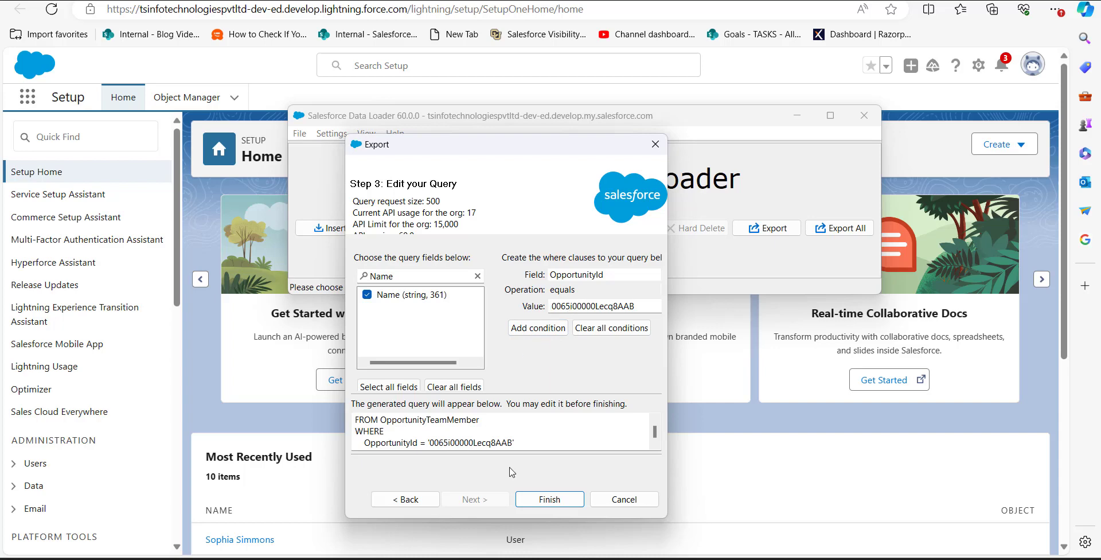
{"action": "left_click", "coordinate": [561, 505]}
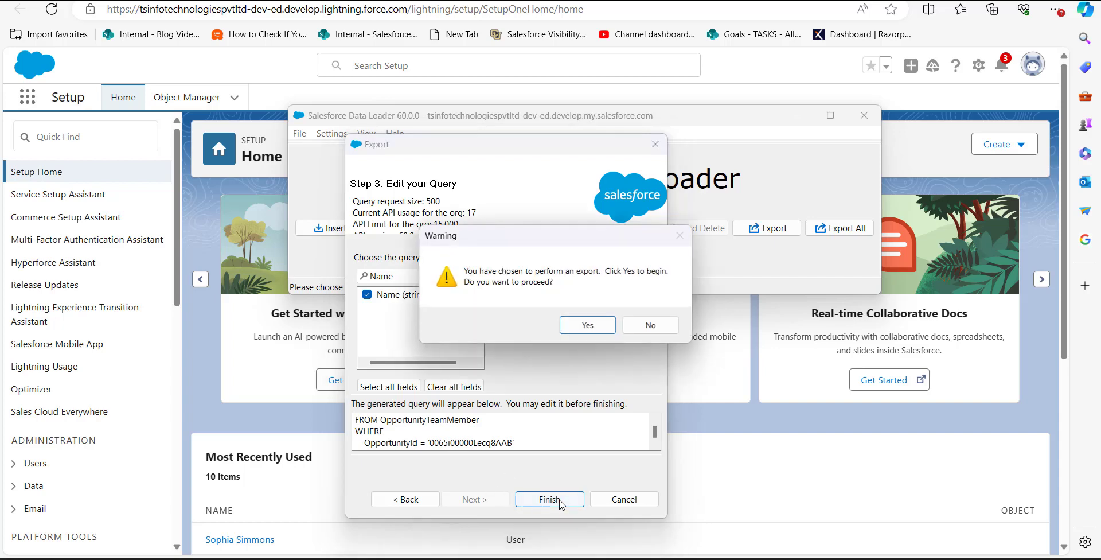
Run the export of five team members and open teamMemberdetail in Excel, widening column A.
{"action": "left_click", "coordinate": [591, 324]}
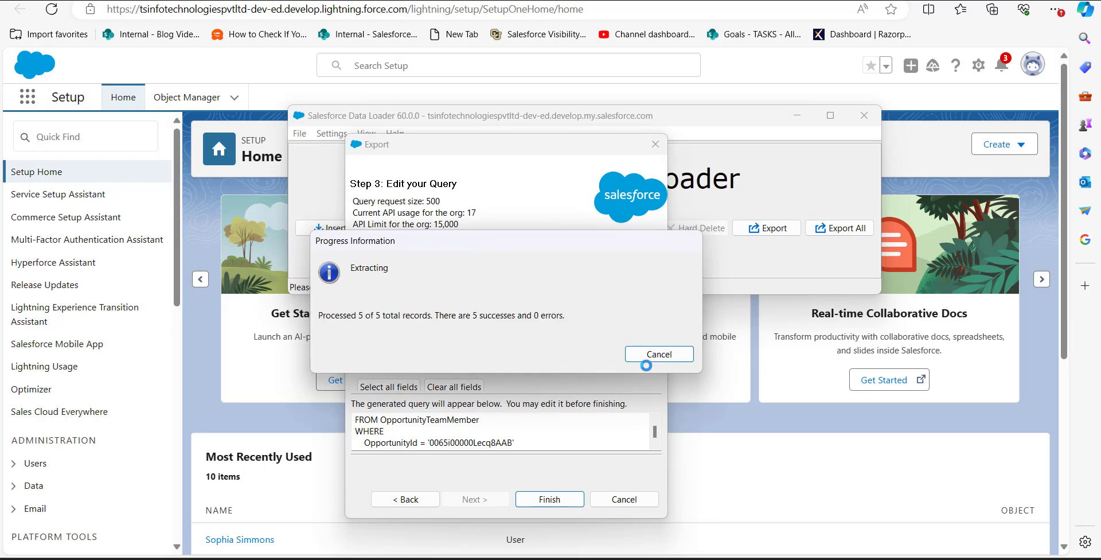
{"action": "left_click", "coordinate": [616, 230]}
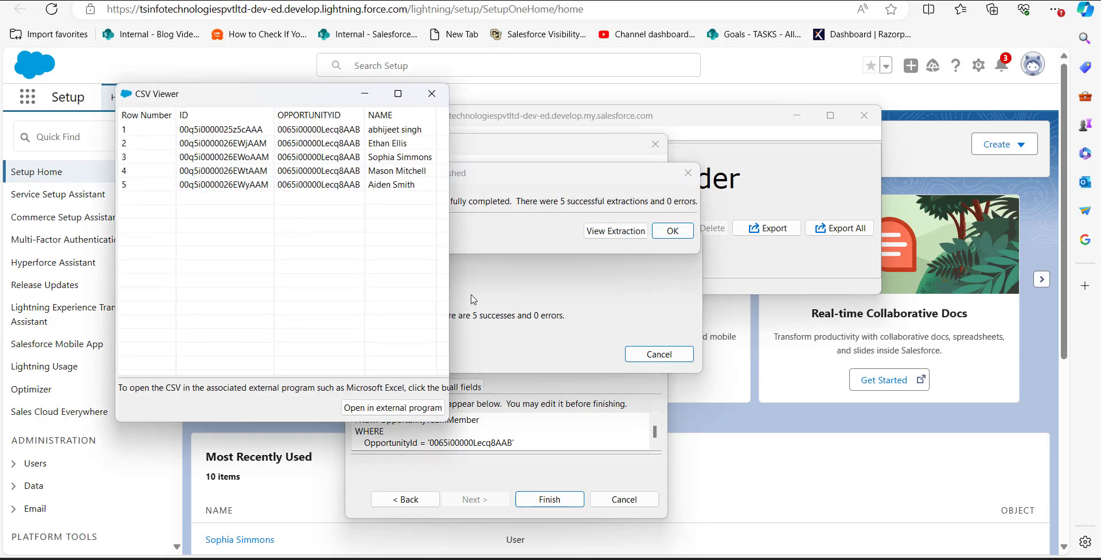
{"action": "left_click_drag", "start_coordinate": [453, 291], "coordinate": [548, 297]}
{"action": "left_click", "coordinate": [449, 408]}
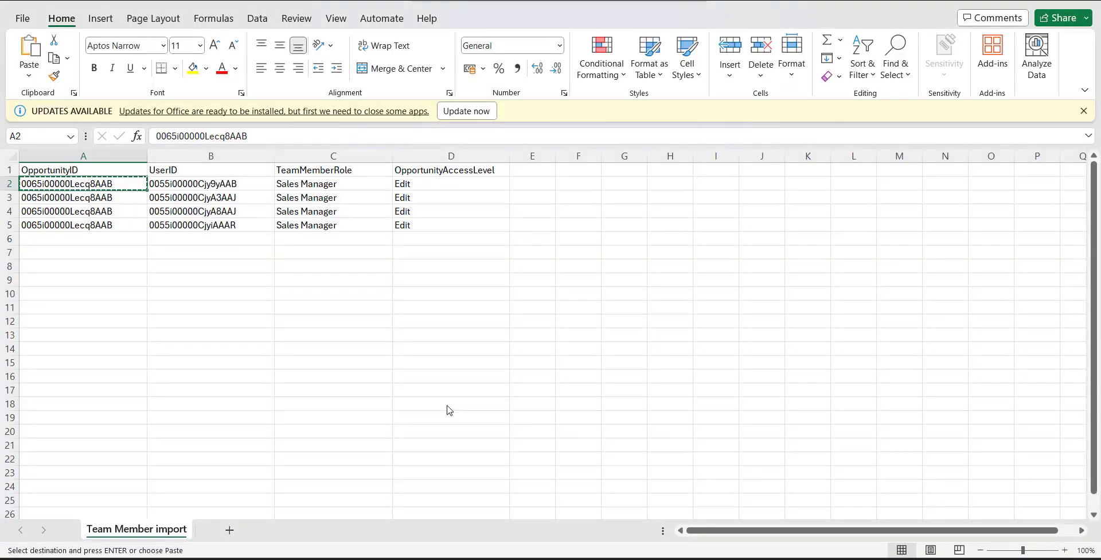
{"action": "left_click_drag", "start_coordinate": [55, 157], "coordinate": [274, 157]}
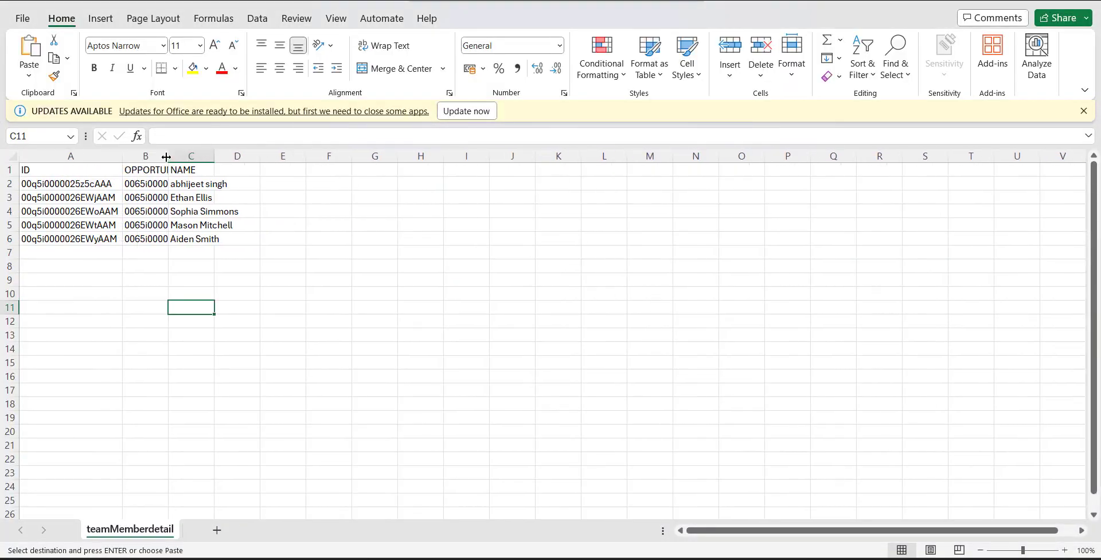
Delete rows A2:C3 so three team members remain and save the CSV.
{"action": "left_click", "coordinate": [107, 179]}
{"action": "left_click_drag", "start_coordinate": [131, 186], "coordinate": [312, 199]}
{"action": "key", "text": "Return"}
{"action": "left_click", "coordinate": [290, 275]}
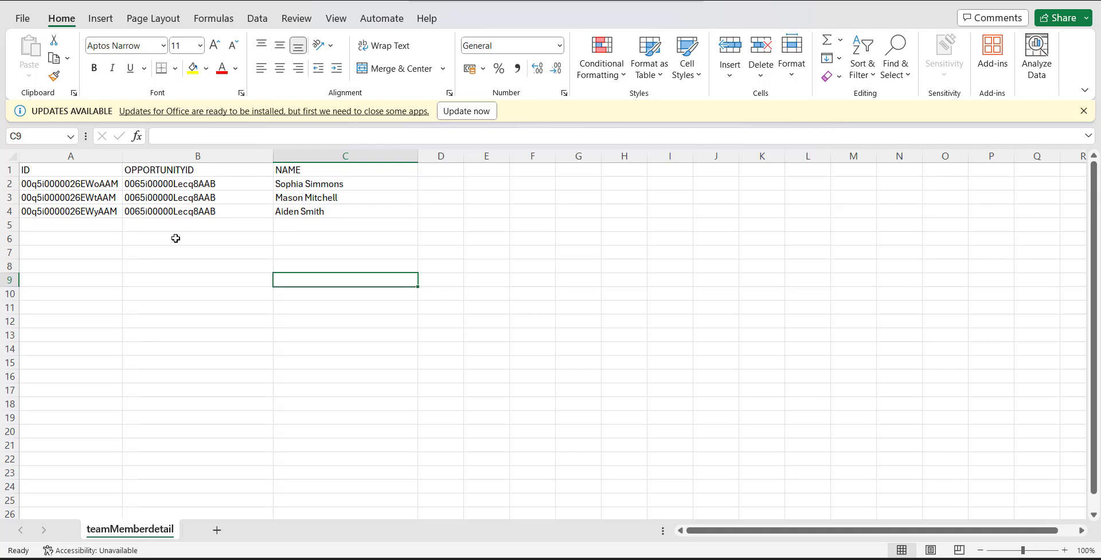
{"action": "left_click", "coordinate": [23, 19]}
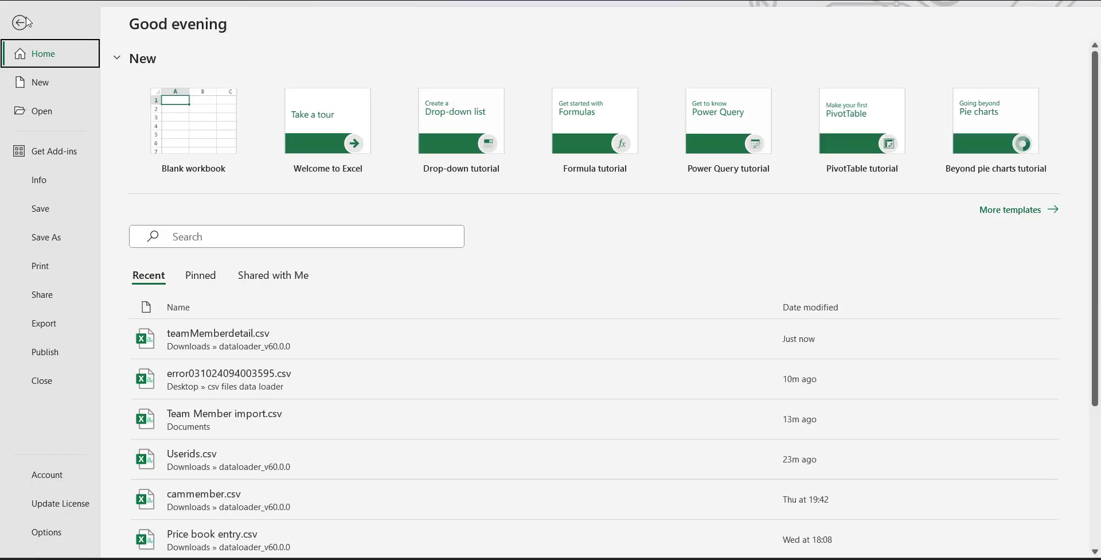
{"action": "left_click", "coordinate": [50, 212]}
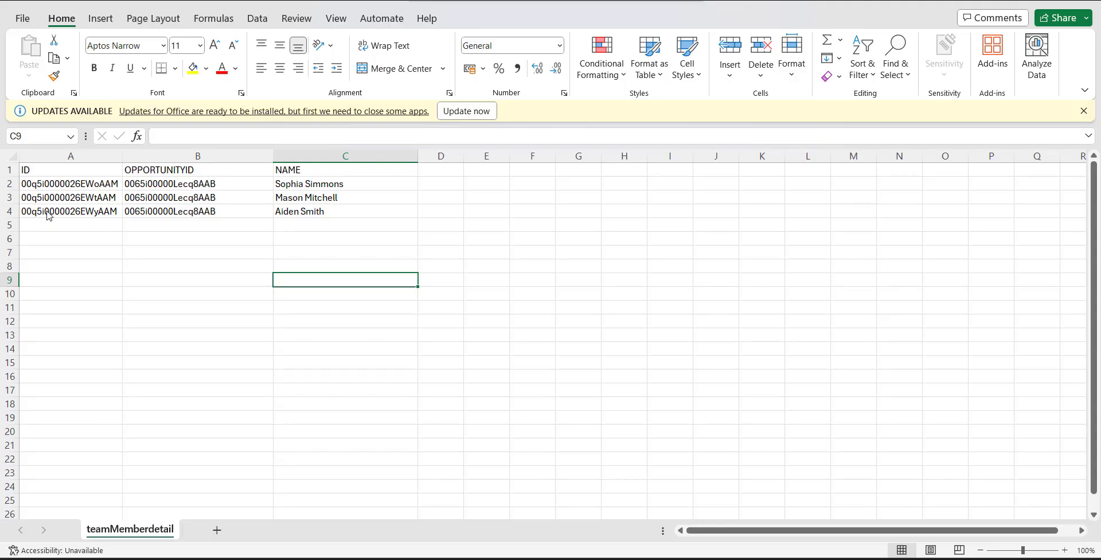
Back in Data Loader, close the extraction viewer and the export finished message.
{"action": "key", "text": "alt+Tab"}
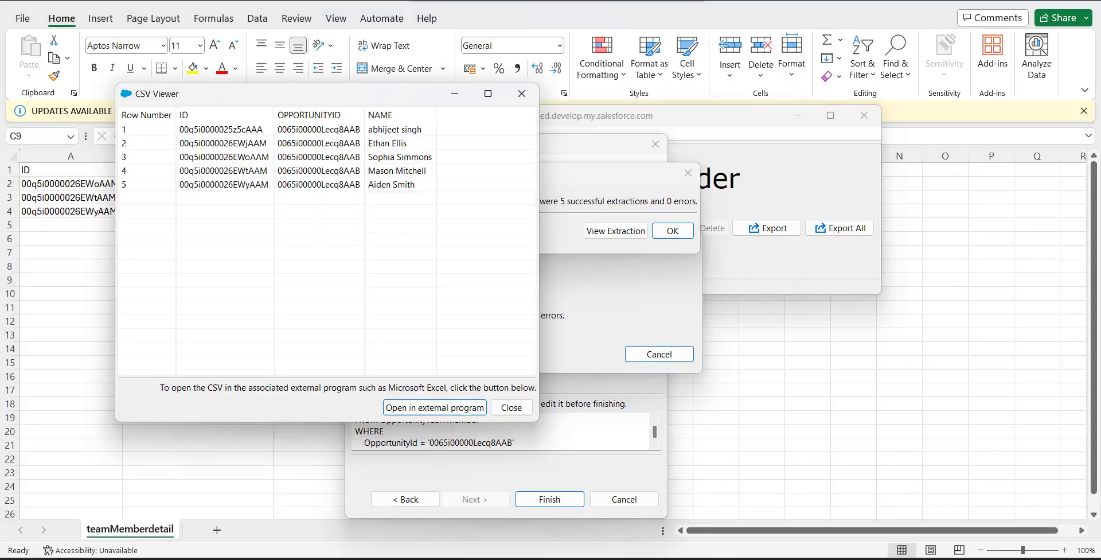
{"action": "left_click", "coordinate": [526, 98]}
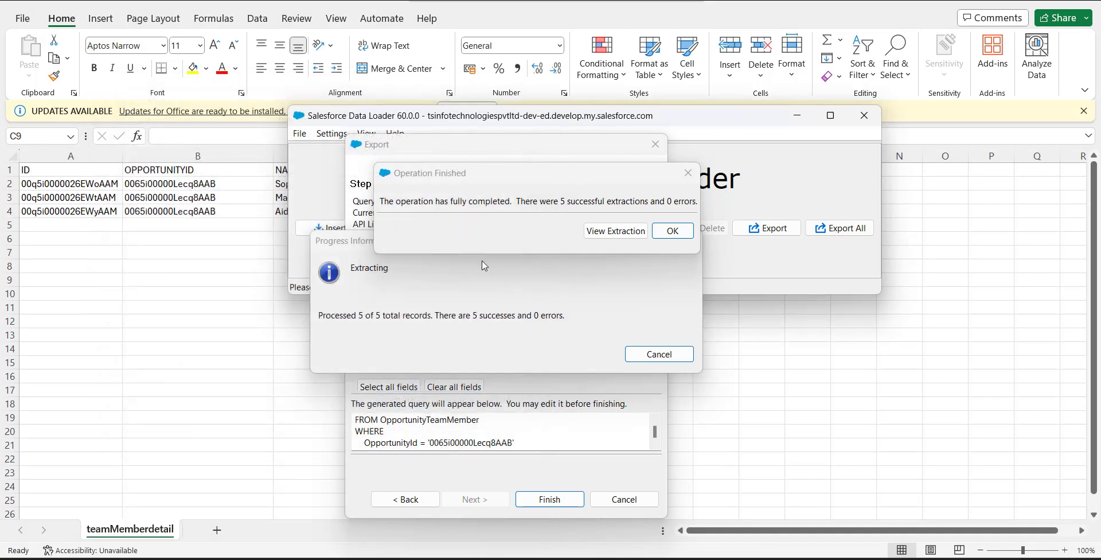
{"action": "left_click", "coordinate": [688, 173]}
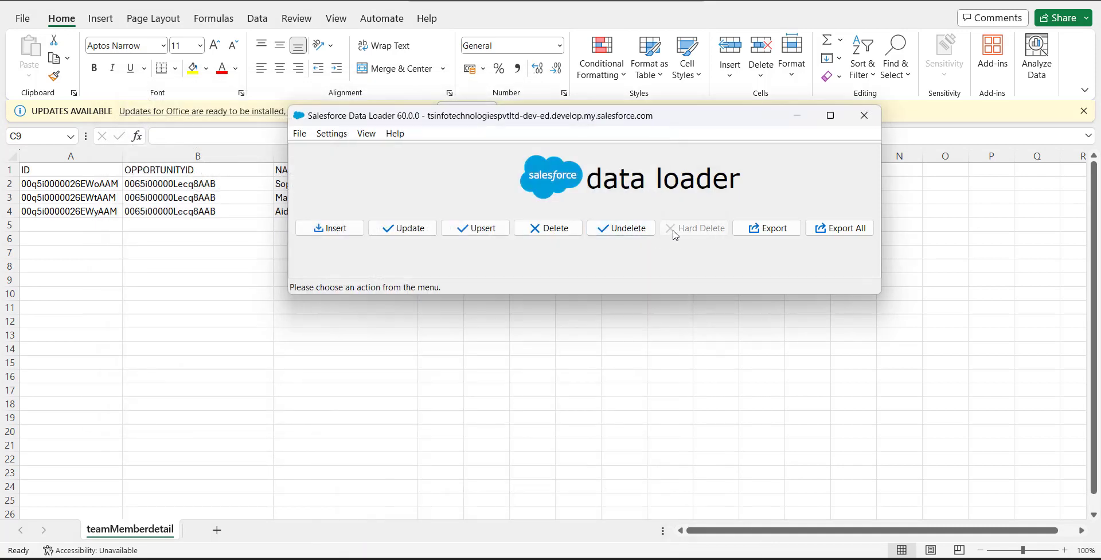
Start a delete of Opportunity Team Member records using the edited three-row CSV.
{"action": "left_click", "coordinate": [540, 235]}
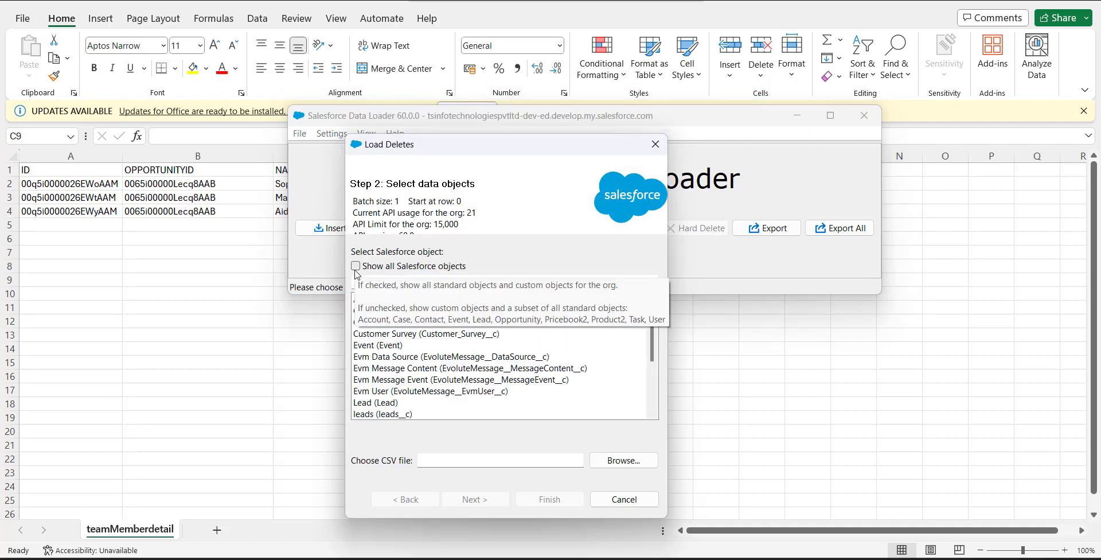
{"action": "left_click", "coordinate": [355, 266]}
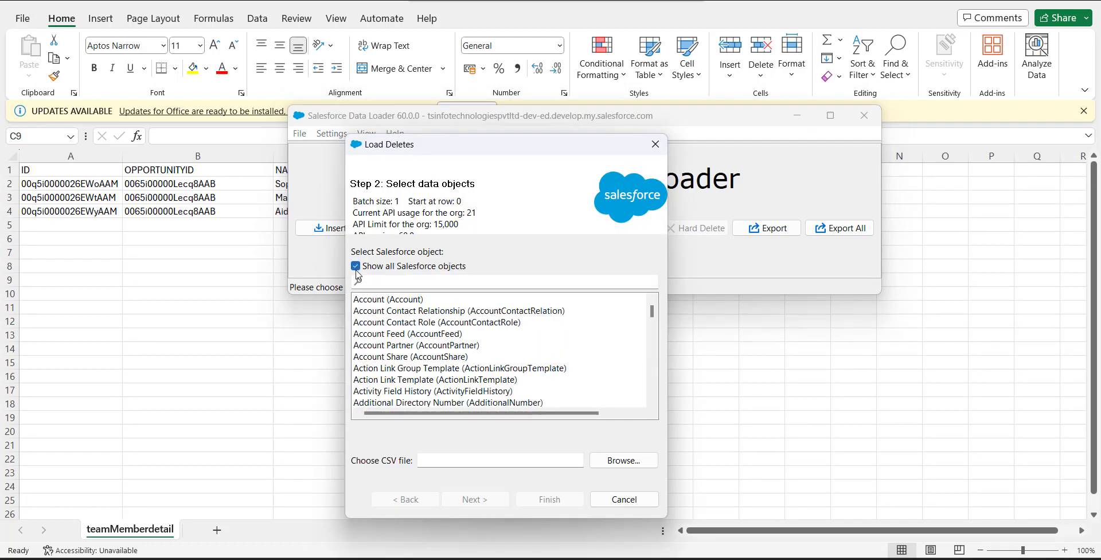
{"action": "type", "text": "O"}
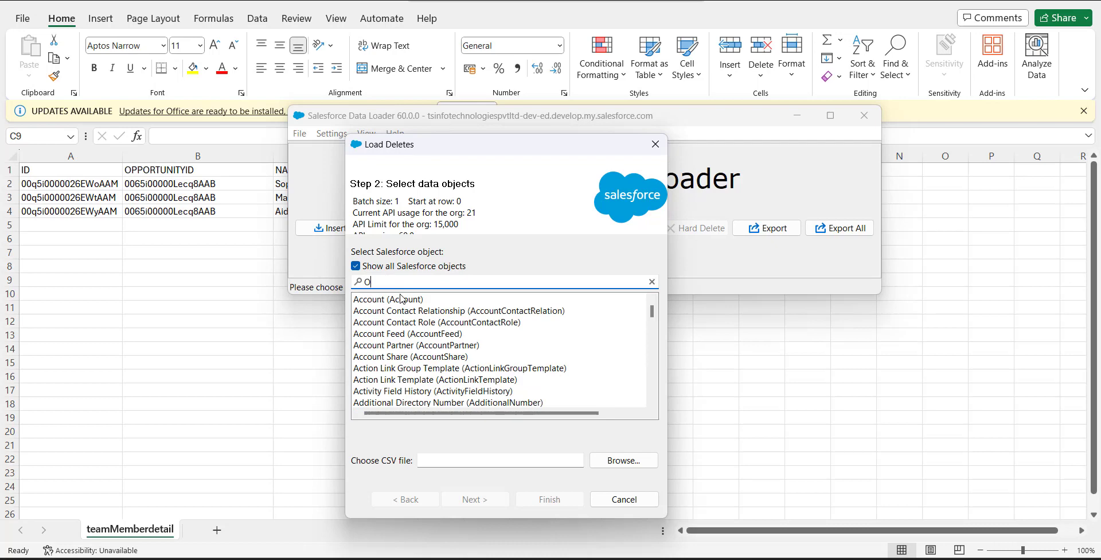
{"action": "type", "text": "pportunity"}
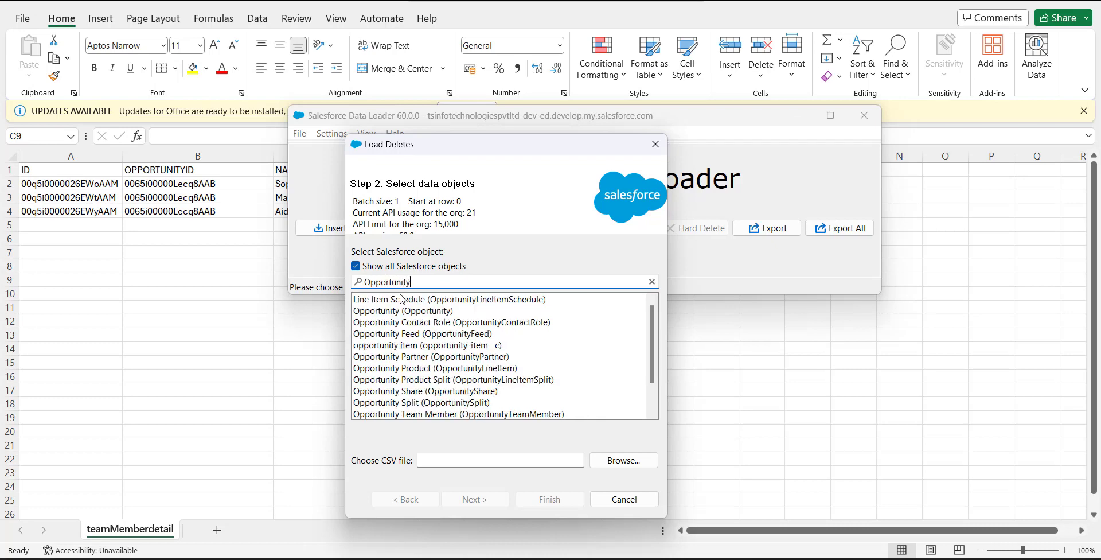
{"action": "type", "text": " tea"}
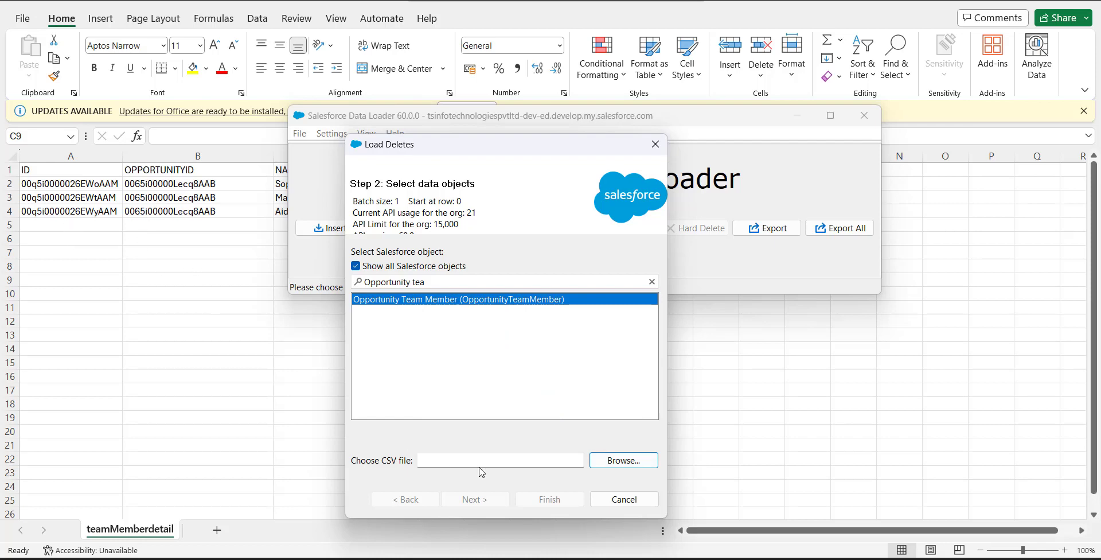
{"action": "left_click", "coordinate": [624, 460]}
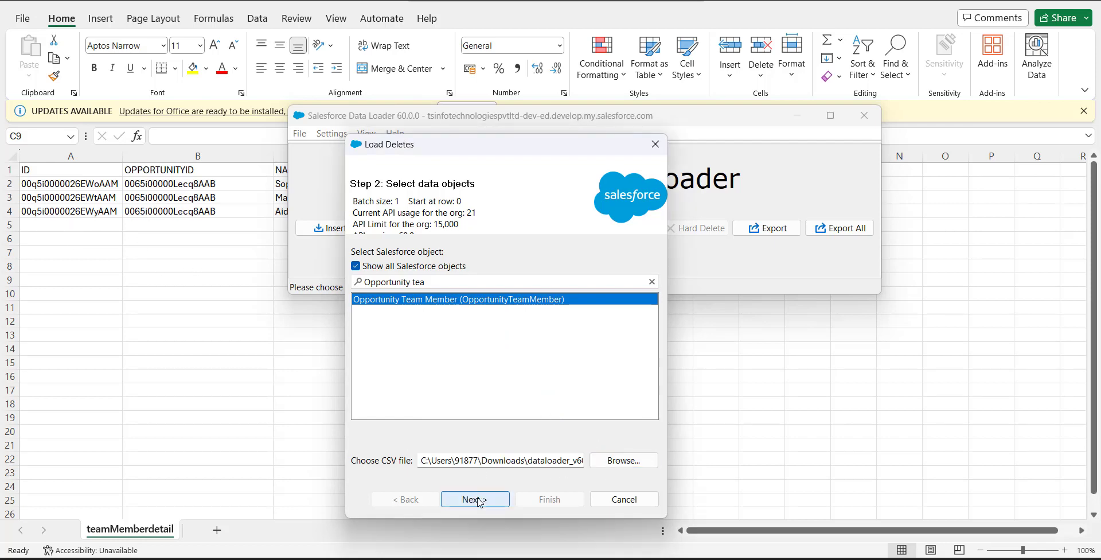
{"action": "left_click", "coordinate": [480, 500]}
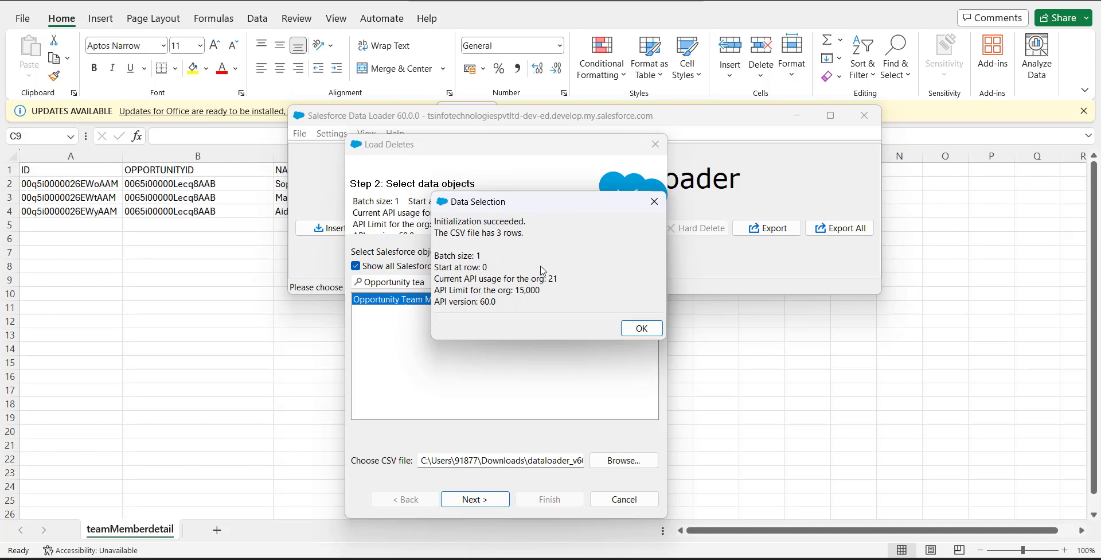
{"action": "left_click", "coordinate": [642, 329]}
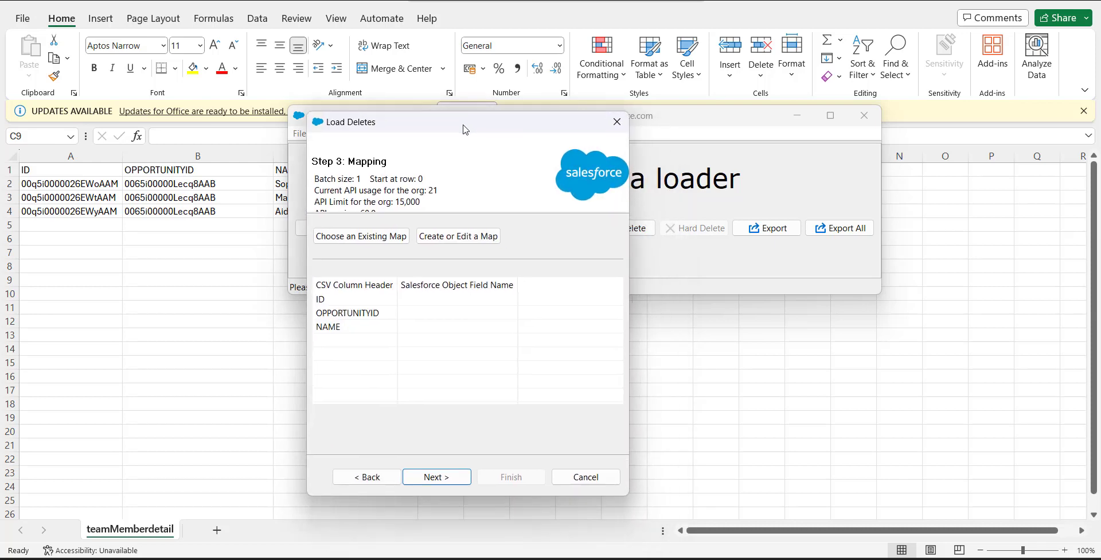
Map the CSV's ID column to the Id field and confirm the mapping.
{"action": "left_click", "coordinate": [448, 233]}
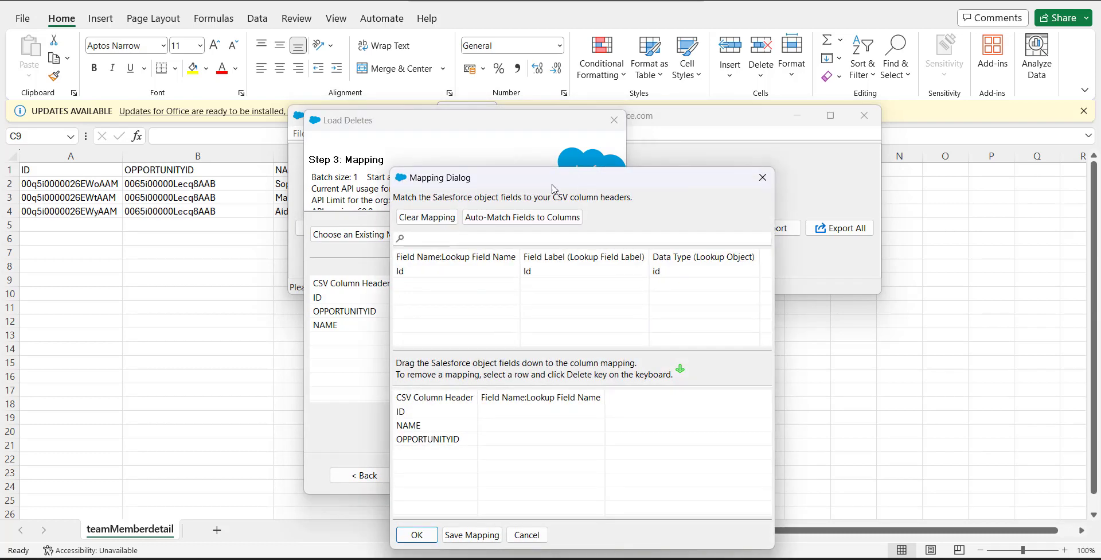
{"action": "left_click_drag", "start_coordinate": [564, 181], "coordinate": [641, 110]}
{"action": "left_click", "coordinate": [610, 201]}
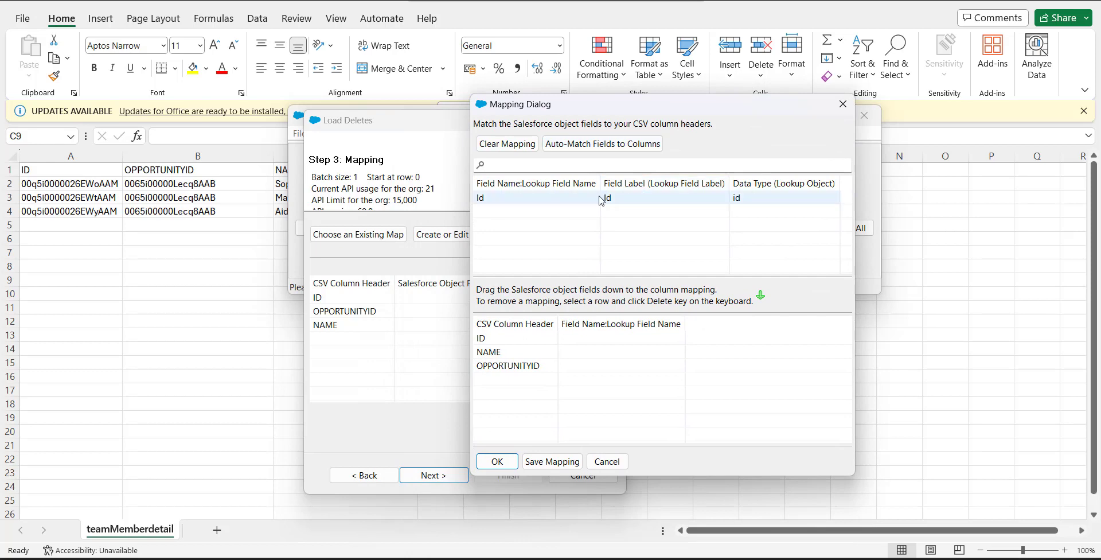
{"action": "left_click", "coordinate": [598, 148]}
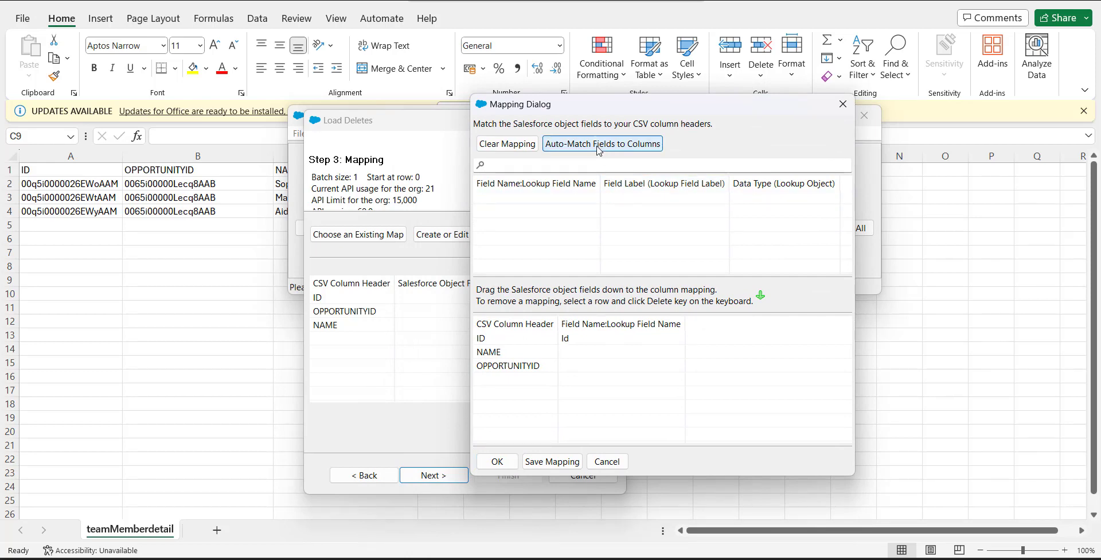
{"action": "left_click_drag", "start_coordinate": [575, 339], "coordinate": [610, 344]}
{"action": "left_click", "coordinate": [497, 462]}
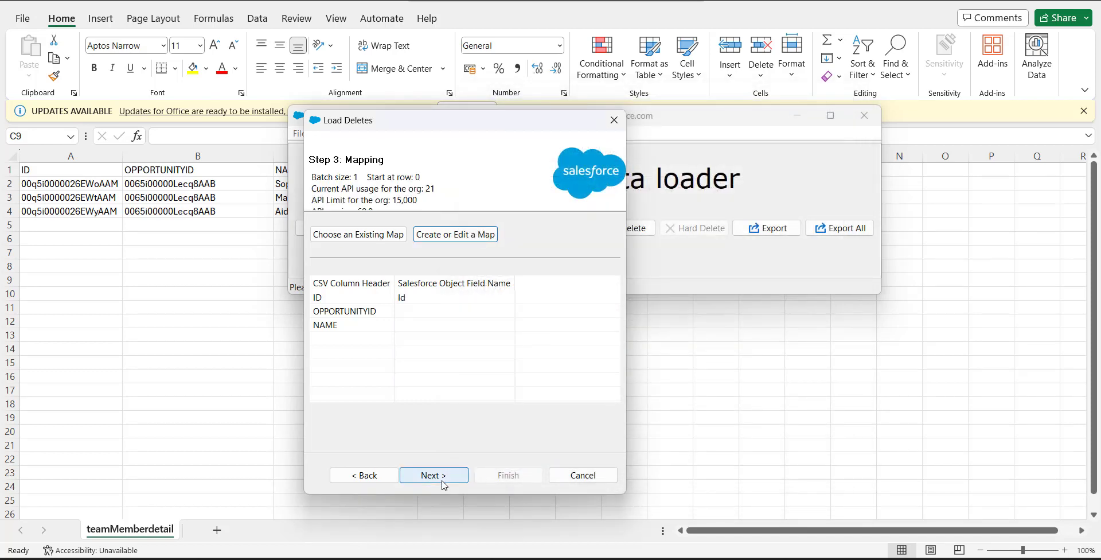
Delete the three team member records, accepting both warnings, and review the successes.
{"action": "left_click", "coordinate": [443, 481]}
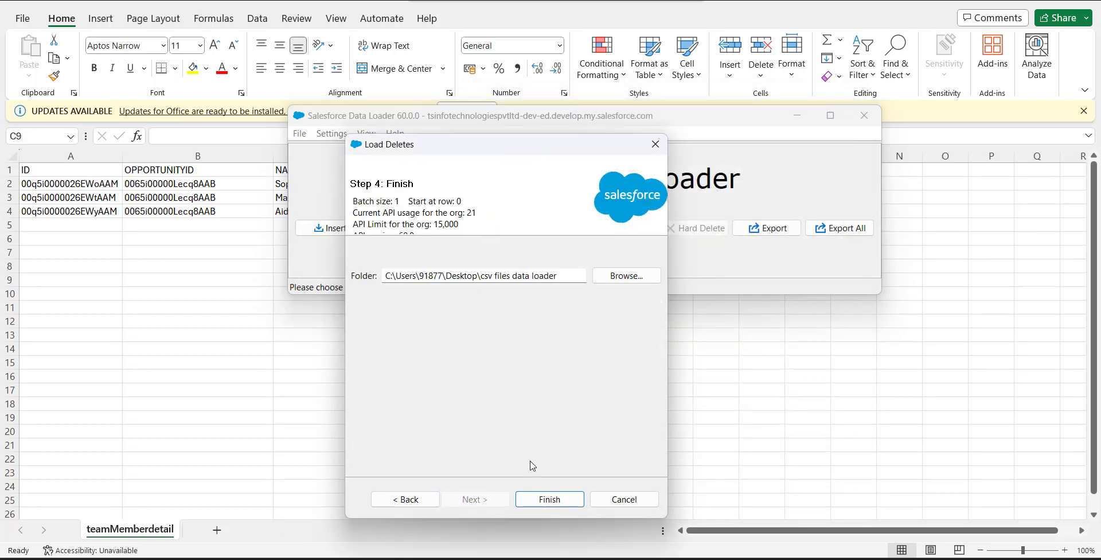
{"action": "left_click", "coordinate": [542, 499]}
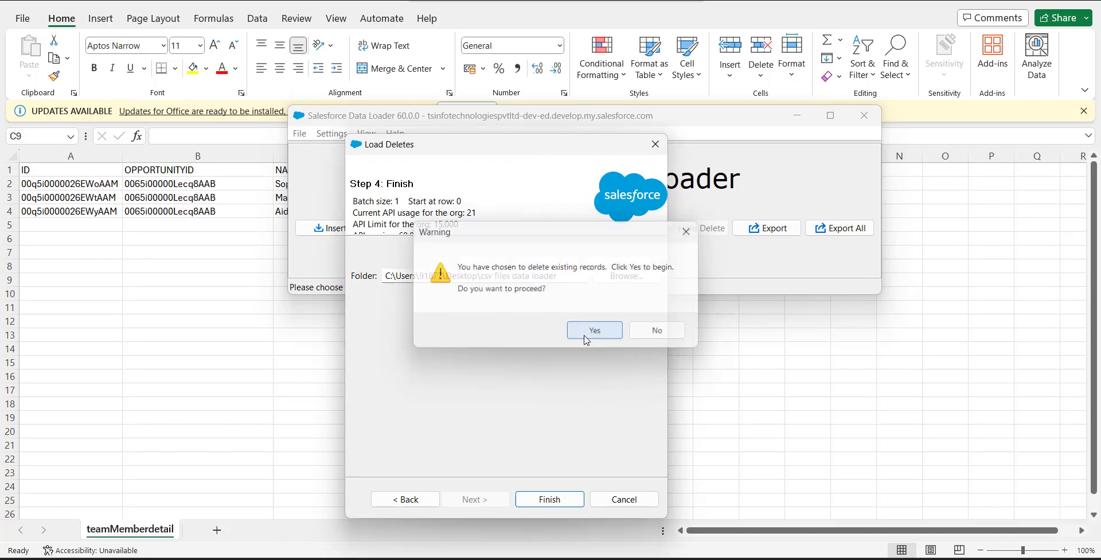
{"action": "left_click", "coordinate": [585, 340]}
{"action": "left_click", "coordinate": [588, 339]}
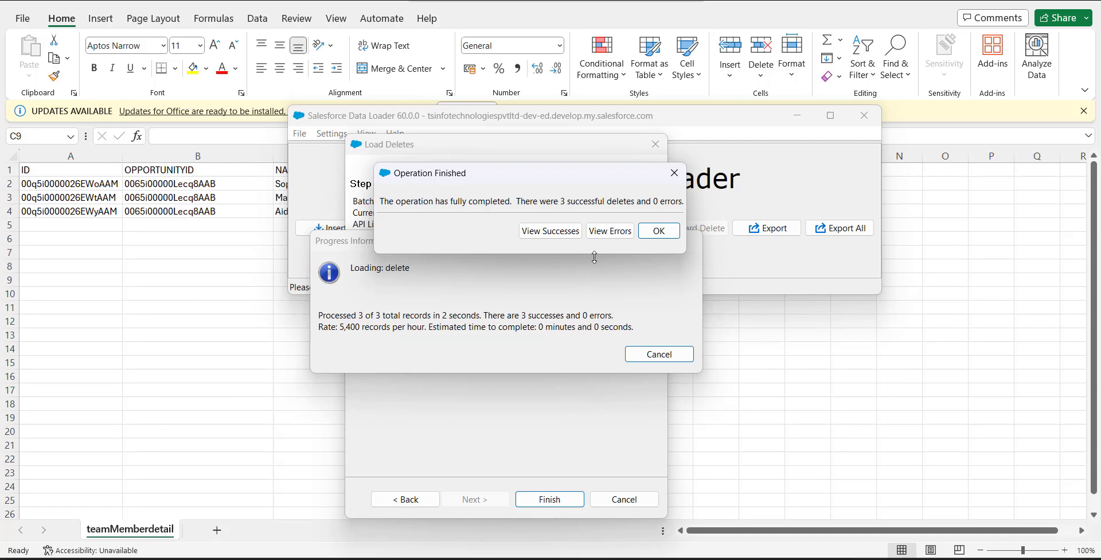
{"action": "left_click", "coordinate": [561, 237]}
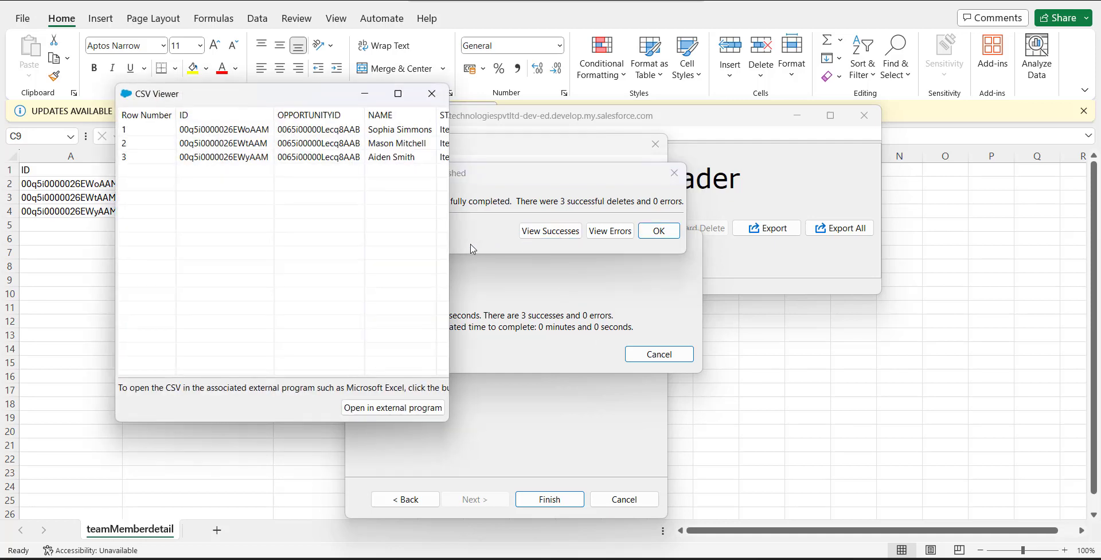
{"action": "left_click_drag", "start_coordinate": [449, 246], "coordinate": [539, 246]}
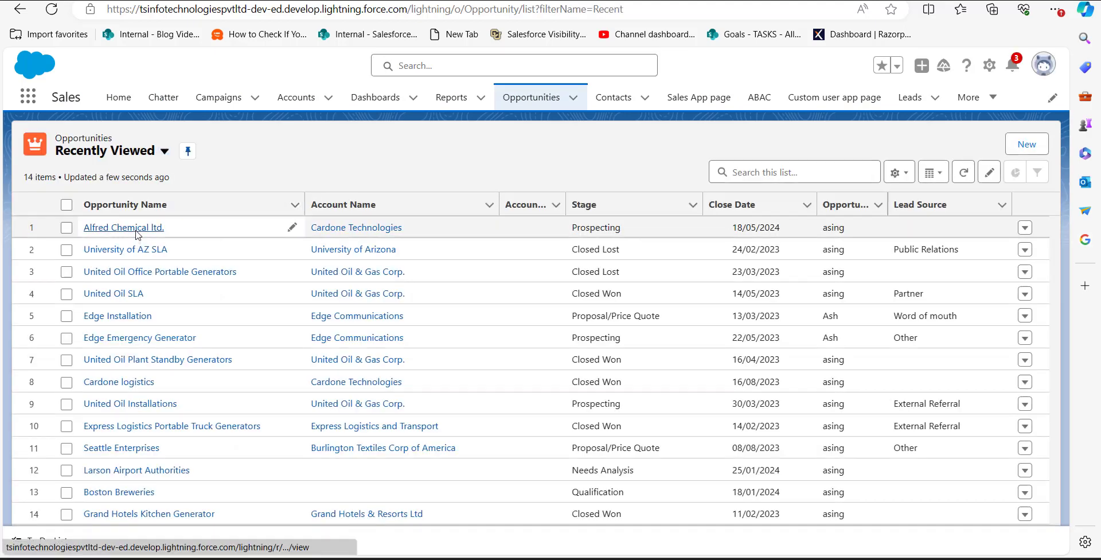
Open the Alfred Chemical ltd. opportunity and scroll down to its Opportunity Team.
{"action": "left_click", "coordinate": [136, 229]}
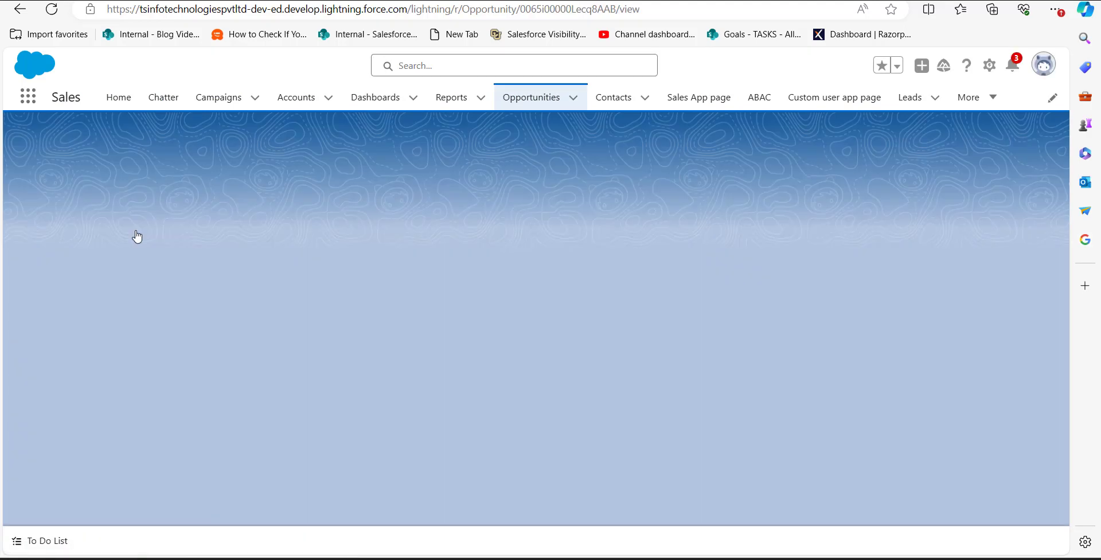
{"action": "scroll", "coordinate": [261, 286], "scroll_direction": "down", "scroll_amount": 3}
{"action": "scroll", "coordinate": [261, 286], "scroll_direction": "down", "scroll_amount": 20}
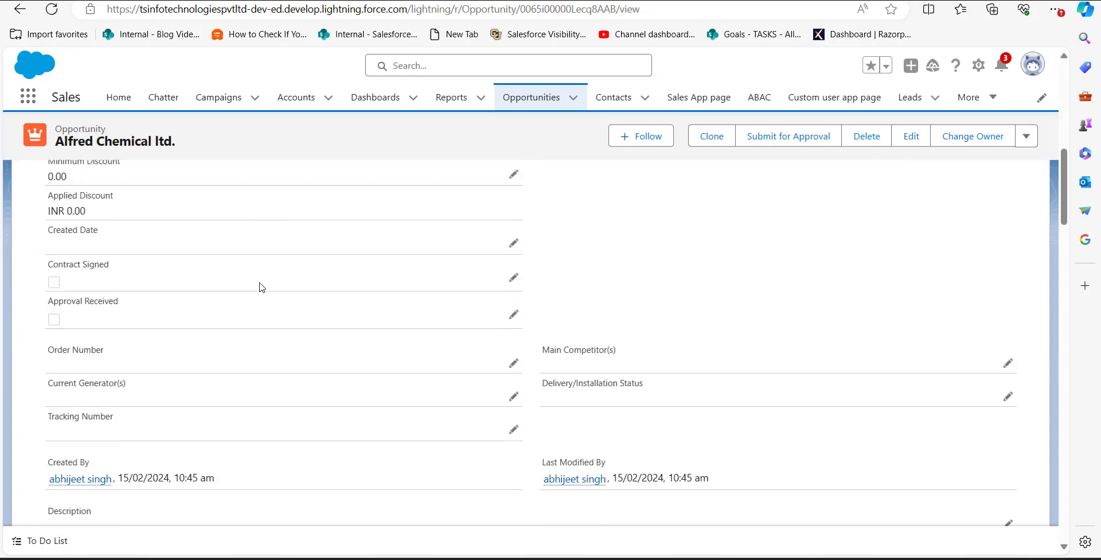
{"action": "scroll", "coordinate": [261, 287], "scroll_direction": "down", "scroll_amount": 10}
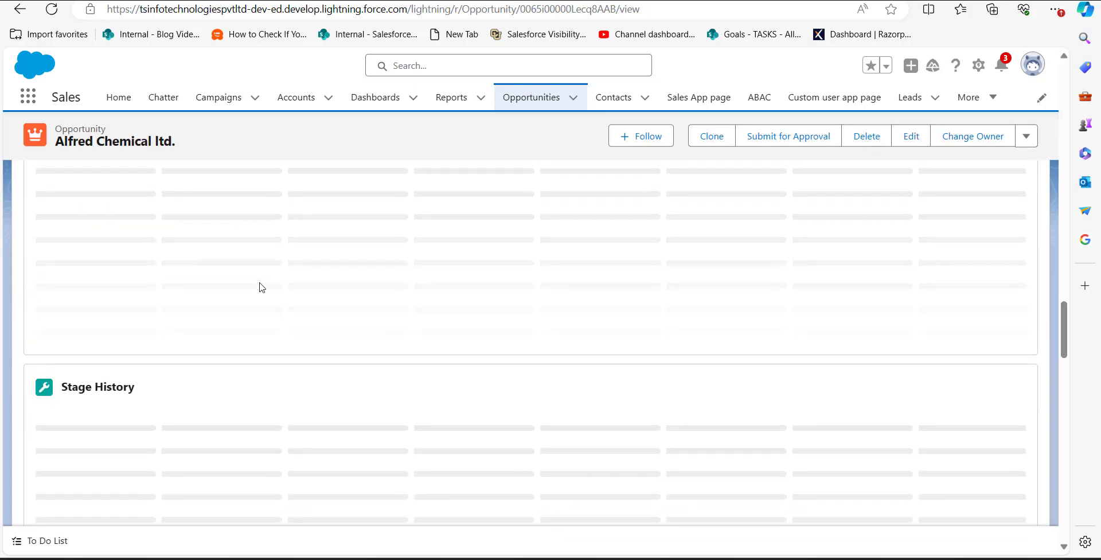